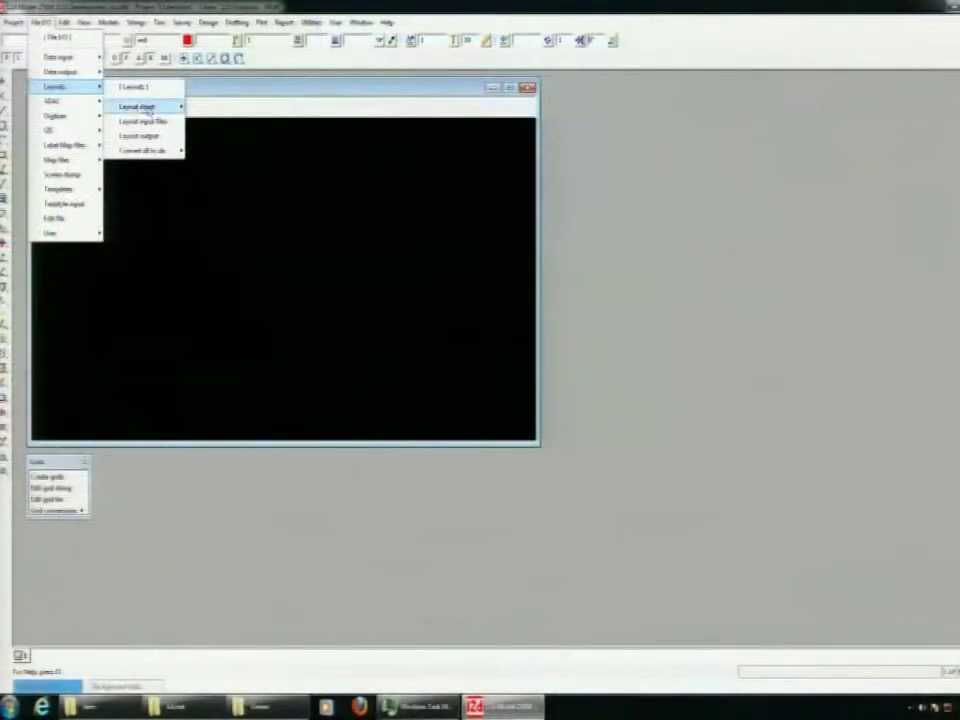
Read Example.dem with the Grid string create mode into the model "grid string".
{"action": "mouse_move", "coordinate": [150, 110]}
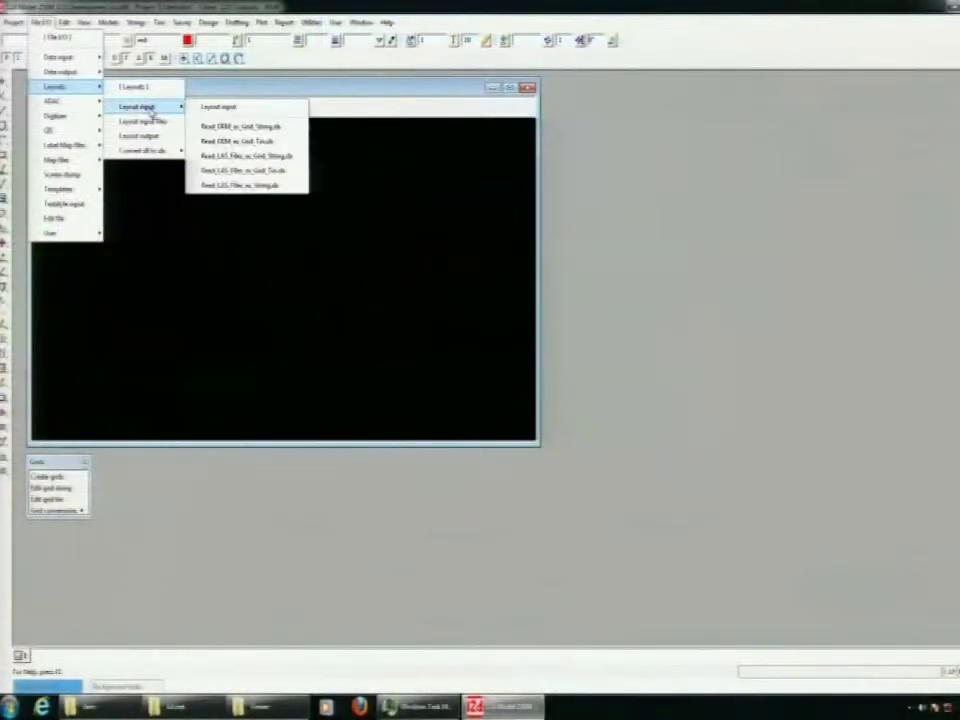
{"action": "left_click", "coordinate": [238, 128]}
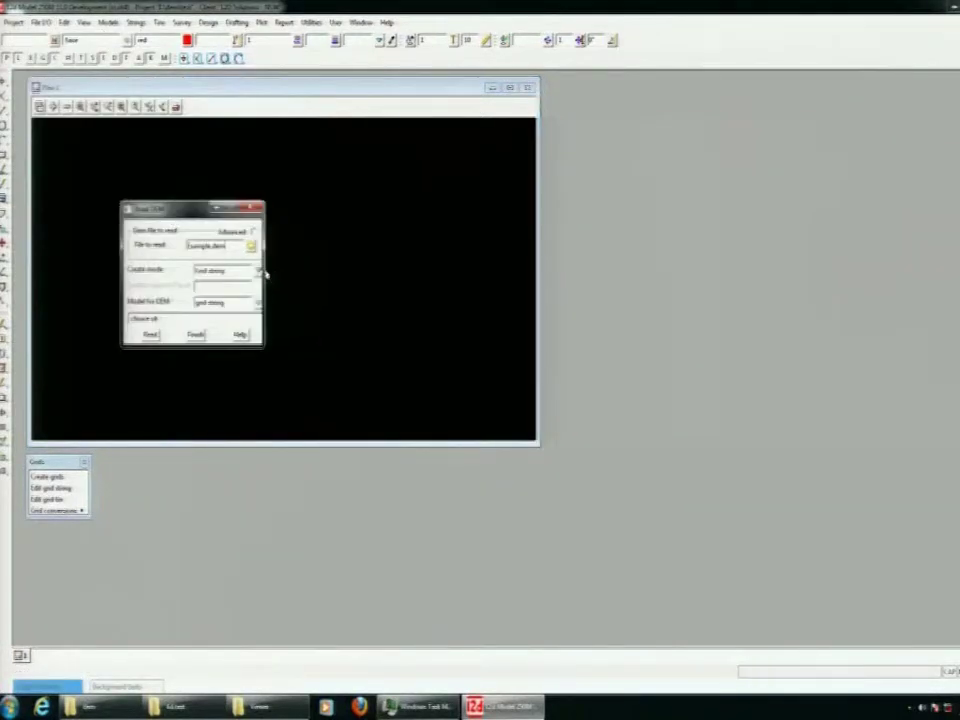
{"action": "left_click_drag", "start_coordinate": [185, 216], "coordinate": [188, 222]}
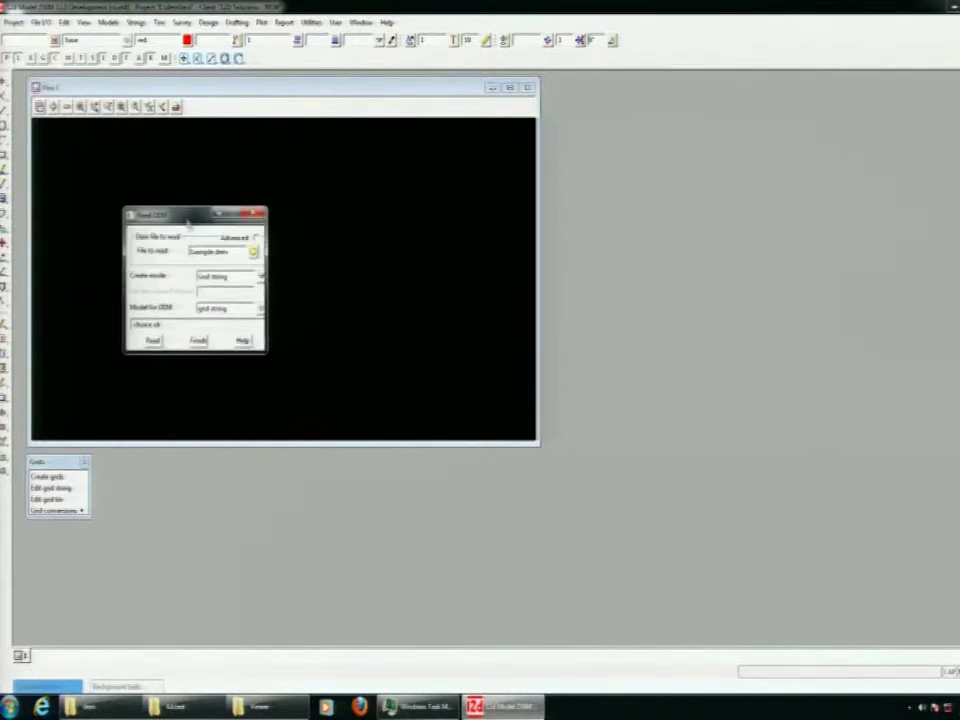
{"action": "left_click", "coordinate": [153, 342]}
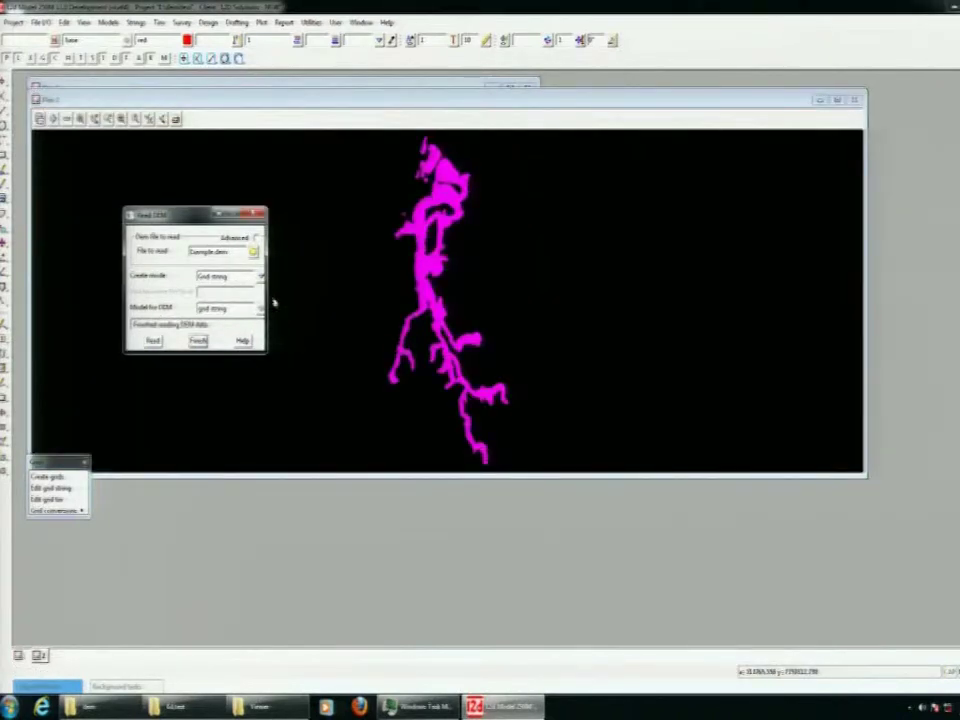
Maximise the new plan view and run a String Inquire on the imported grid string.
{"action": "double_click", "coordinate": [352, 105]}
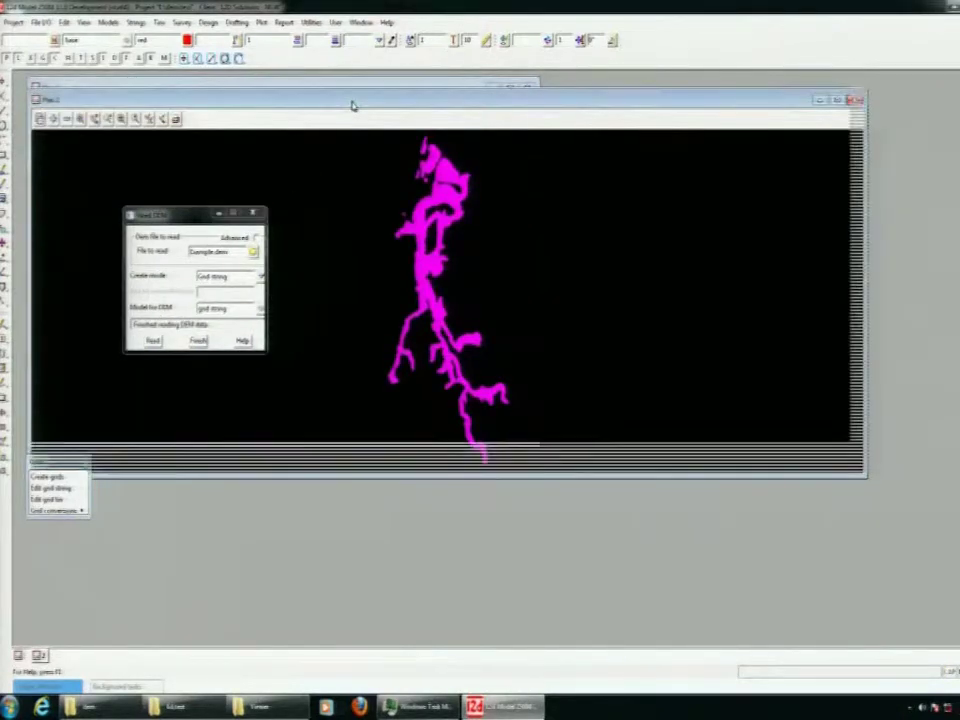
{"action": "scroll", "coordinate": [493, 371], "scroll_direction": "up", "scroll_amount": 5}
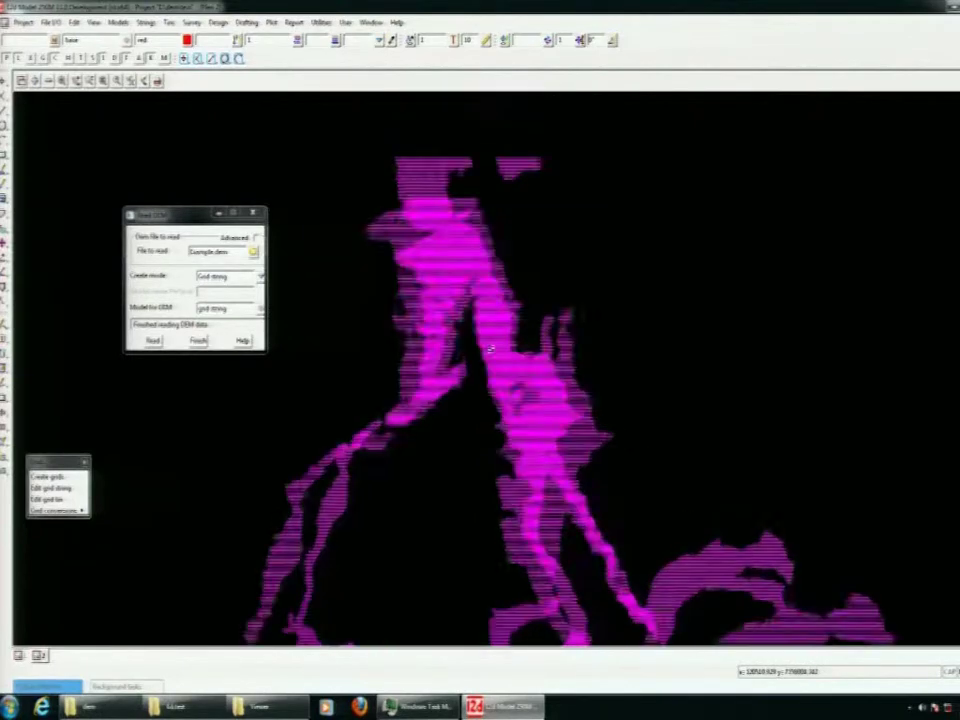
{"action": "scroll", "coordinate": [501, 349], "scroll_direction": "down", "scroll_amount": 3}
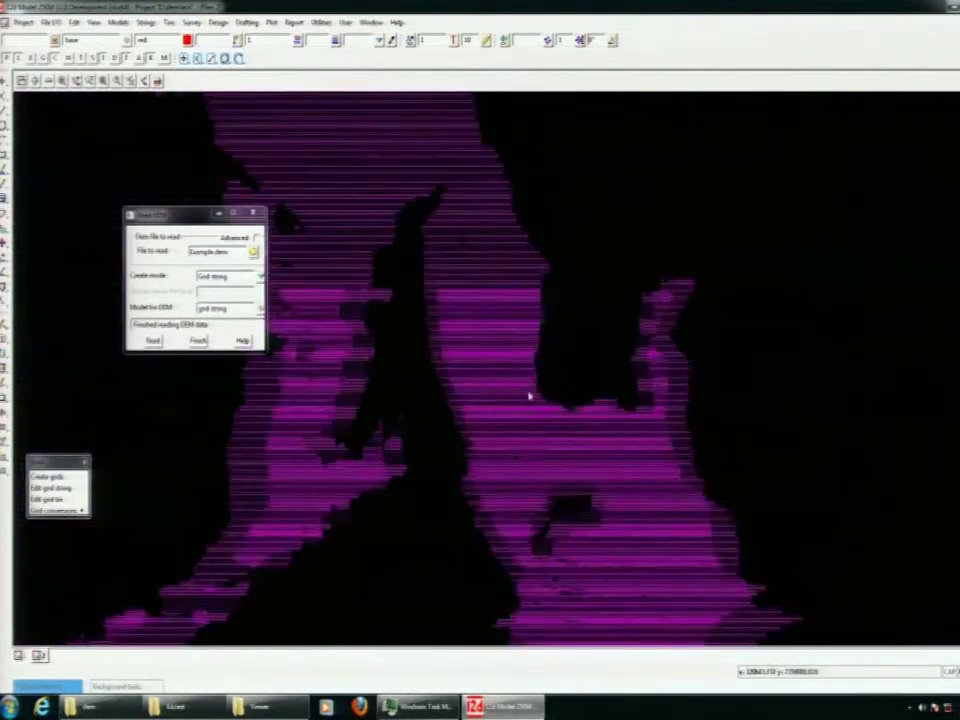
{"action": "scroll", "coordinate": [385, 370], "scroll_direction": "up", "scroll_amount": 3}
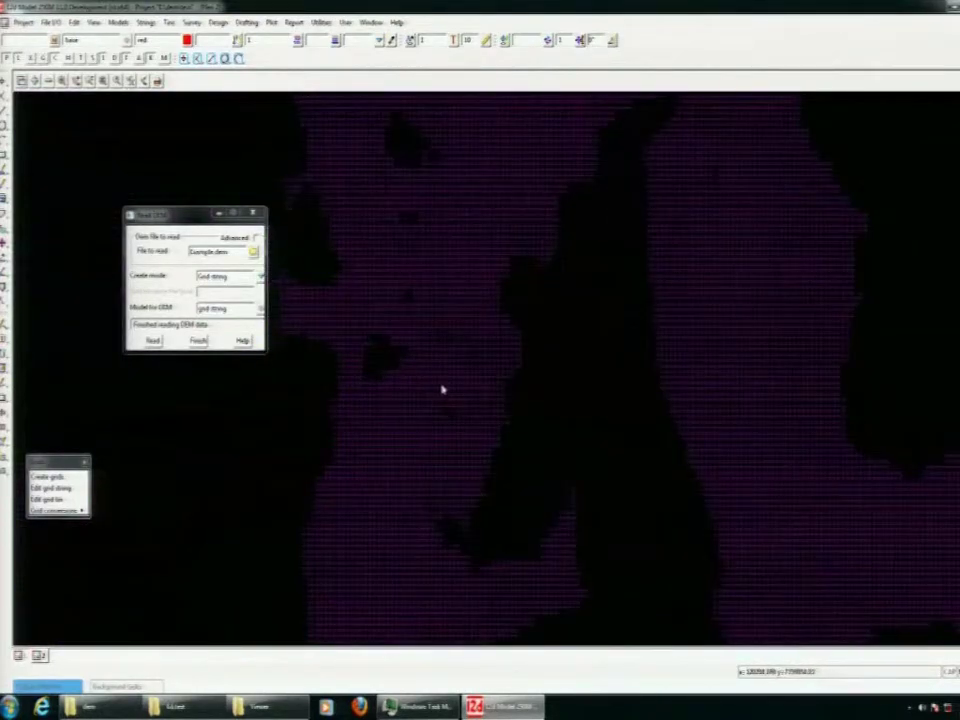
{"action": "key", "text": "i"}
{"action": "left_click", "coordinate": [469, 431]}
{"action": "left_click", "coordinate": [452, 340]}
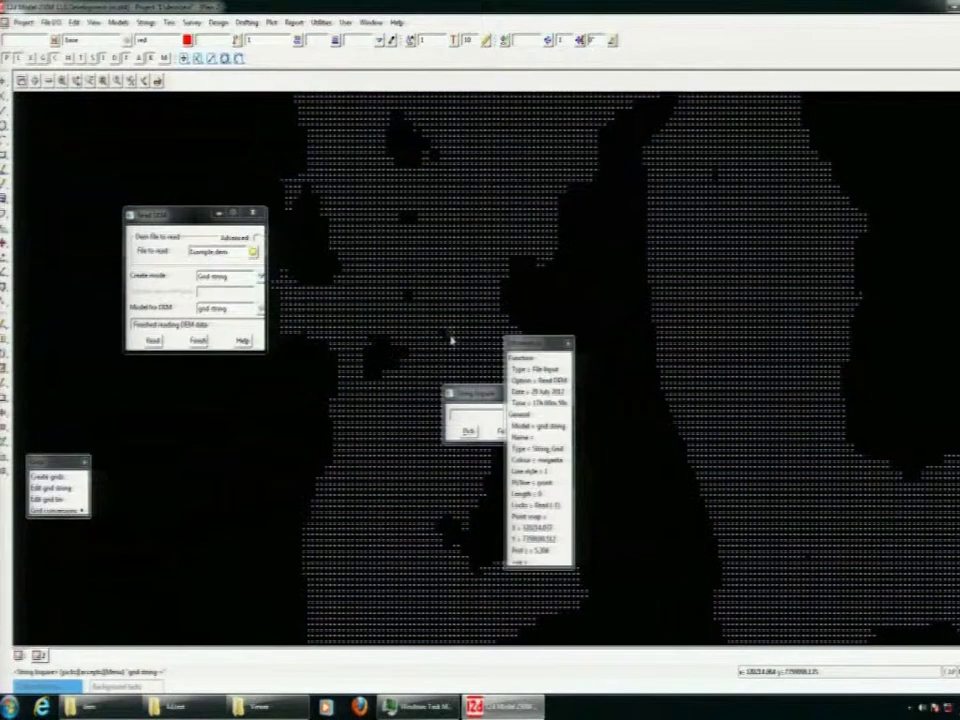
{"action": "left_click", "coordinate": [506, 432]}
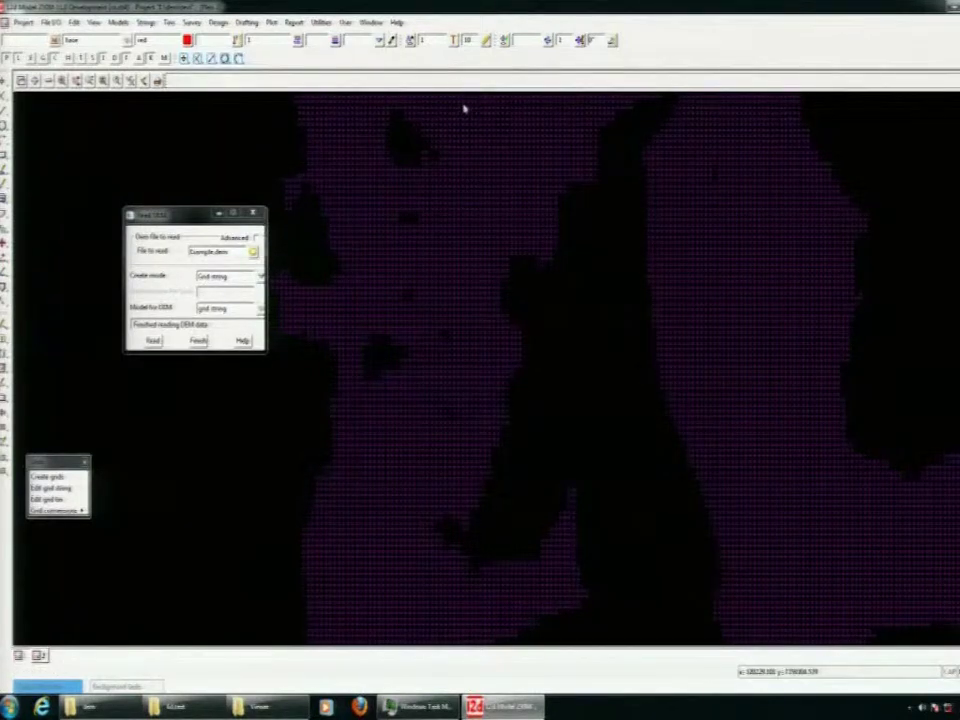
Select the imported grid string for editing, review its origin, cell size, range and colour settings, and finish without updating.
{"action": "left_click", "coordinate": [68, 489]}
{"action": "left_click", "coordinate": [451, 291]}
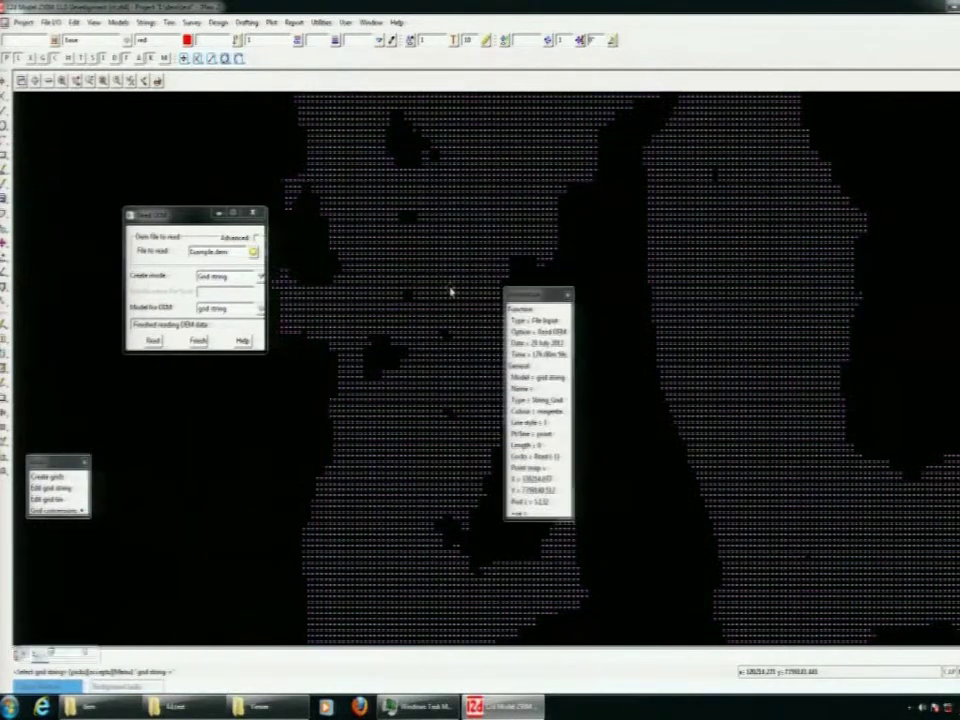
{"action": "middle_click", "coordinate": [450, 291]}
{"action": "left_click_drag", "start_coordinate": [115, 409], "coordinate": [117, 376]}
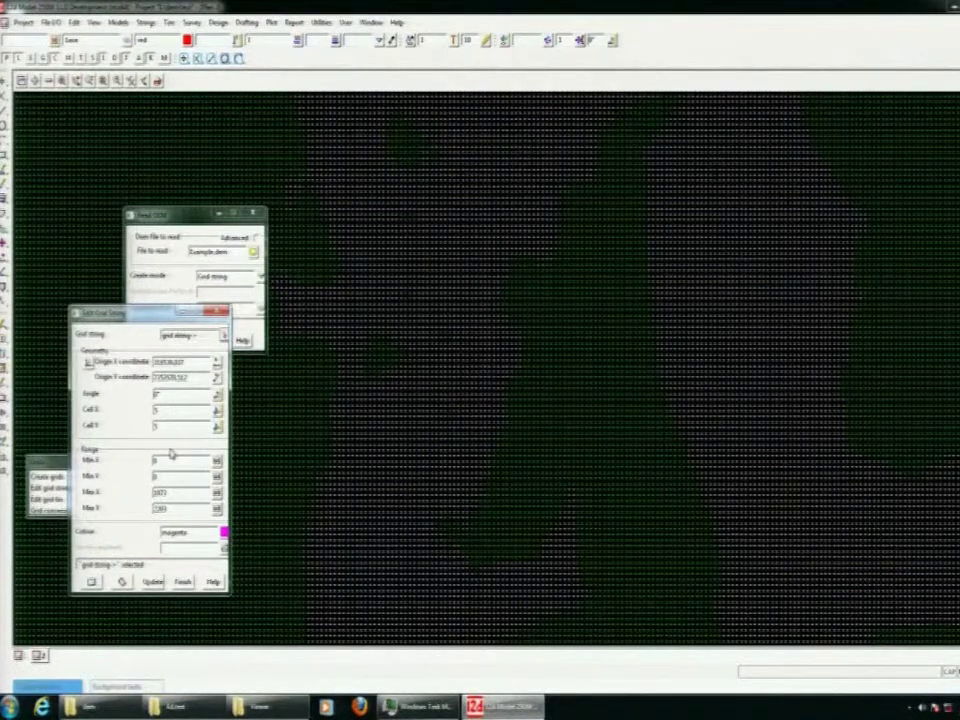
{"action": "left_click", "coordinate": [170, 531]}
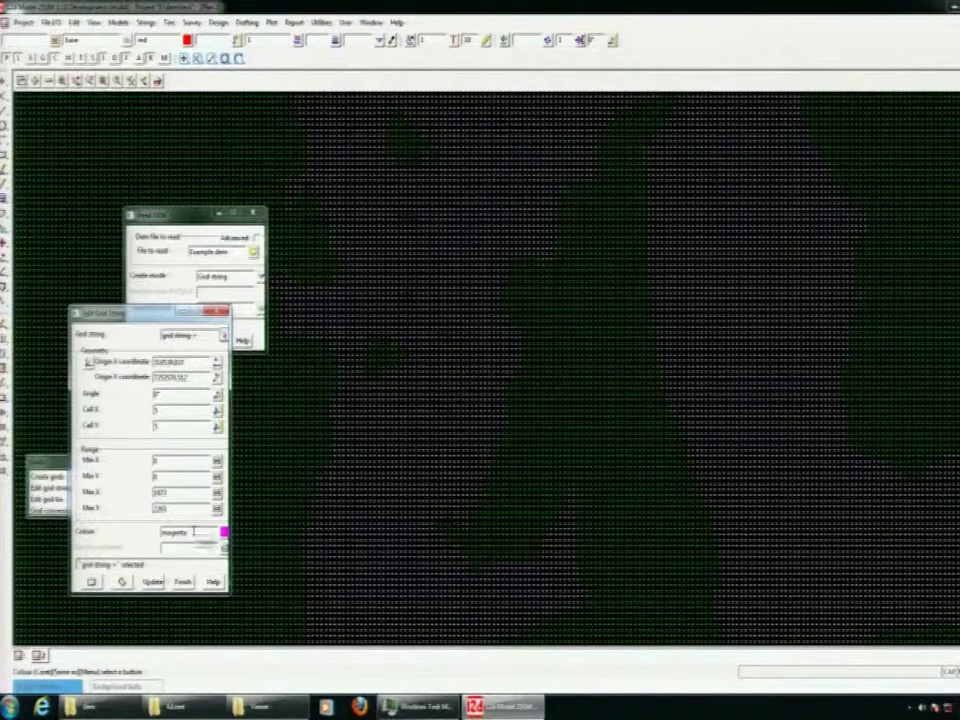
{"action": "left_click", "coordinate": [182, 581]}
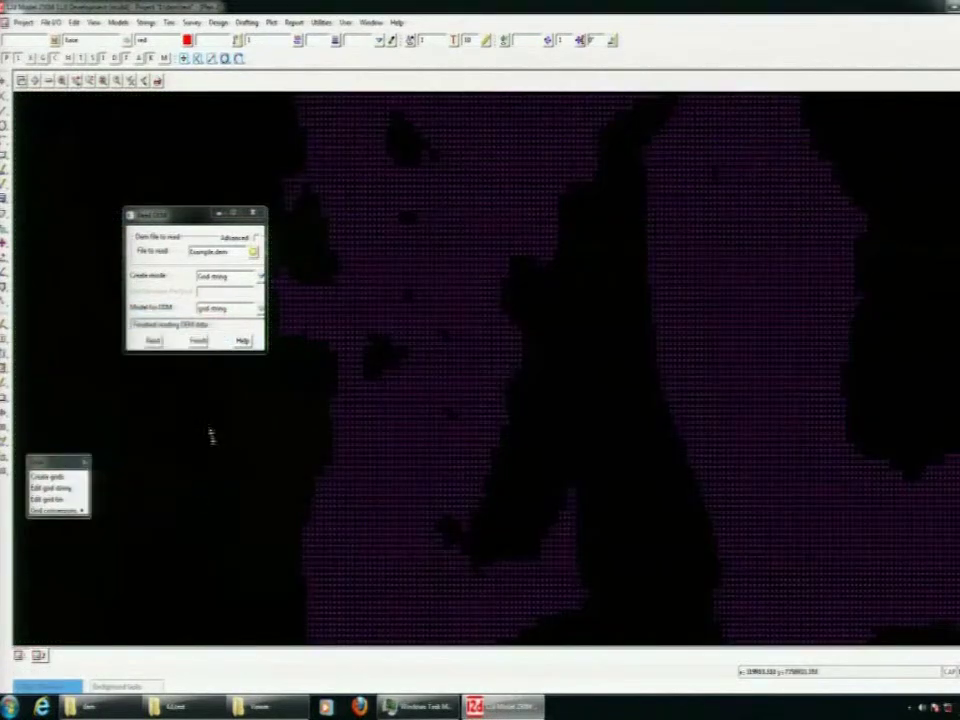
Look up the model information for the "grid string" model and check its extents and number of vertices.
{"action": "left_click", "coordinate": [50, 22]}
{"action": "mouse_move", "coordinate": [112, 61]}
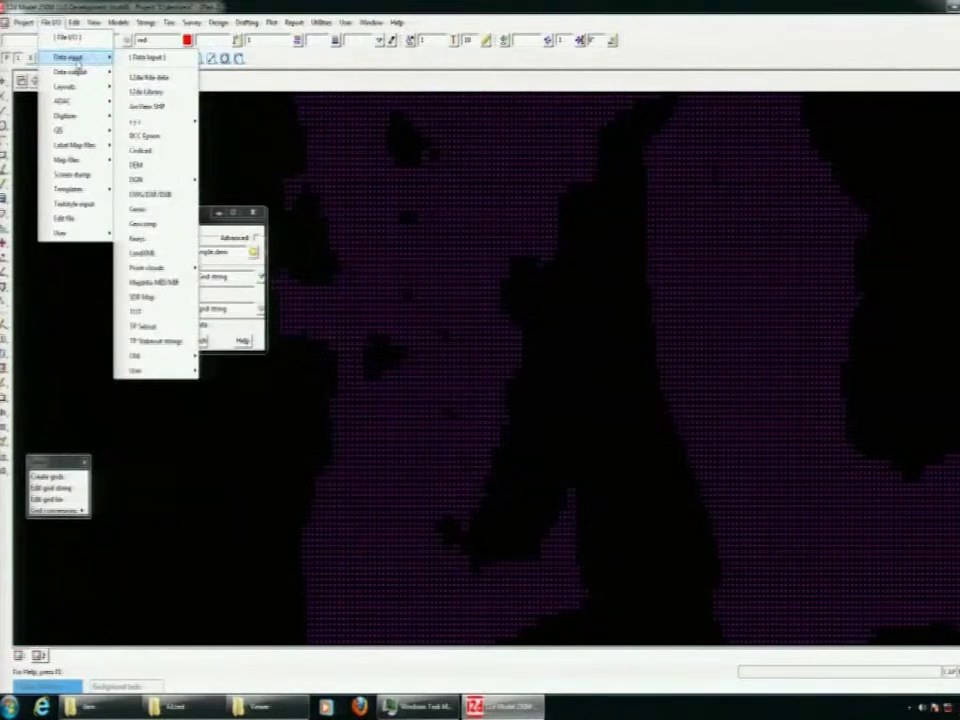
{"action": "left_click", "coordinate": [118, 24]}
{"action": "left_click", "coordinate": [118, 24]}
{"action": "left_click", "coordinate": [129, 71]}
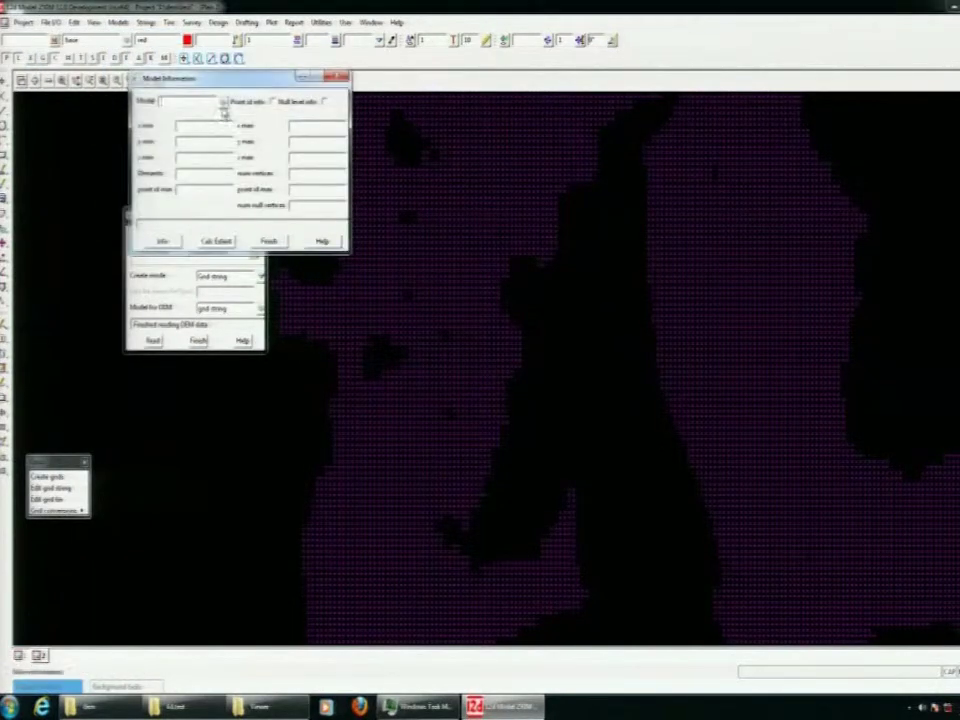
{"action": "left_click", "coordinate": [223, 105]}
{"action": "double_click", "coordinate": [254, 138]}
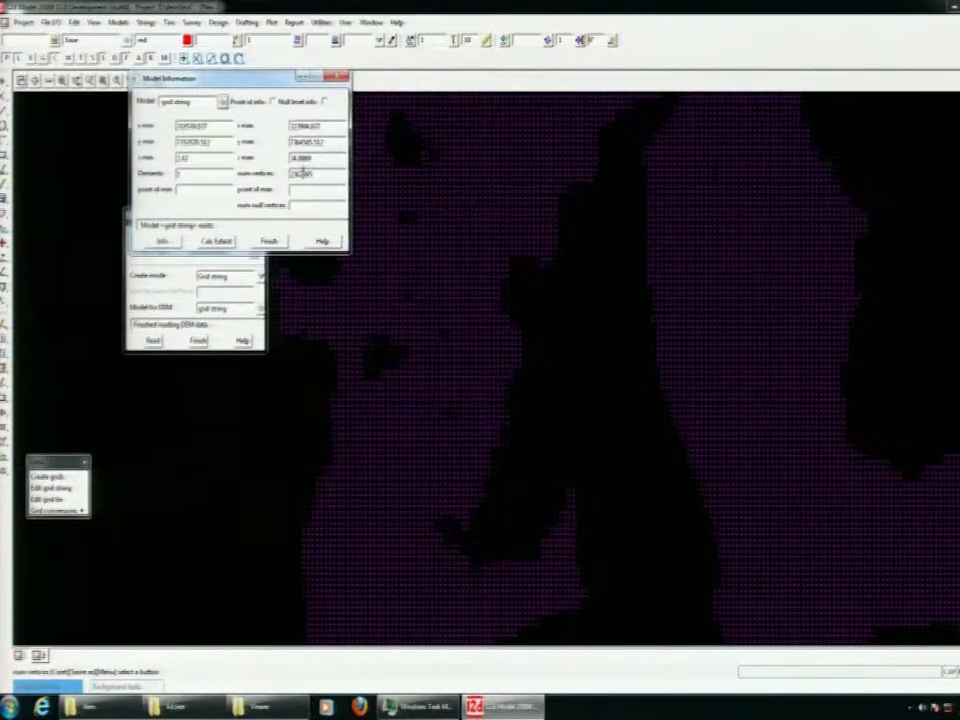
{"action": "left_click", "coordinate": [276, 243]}
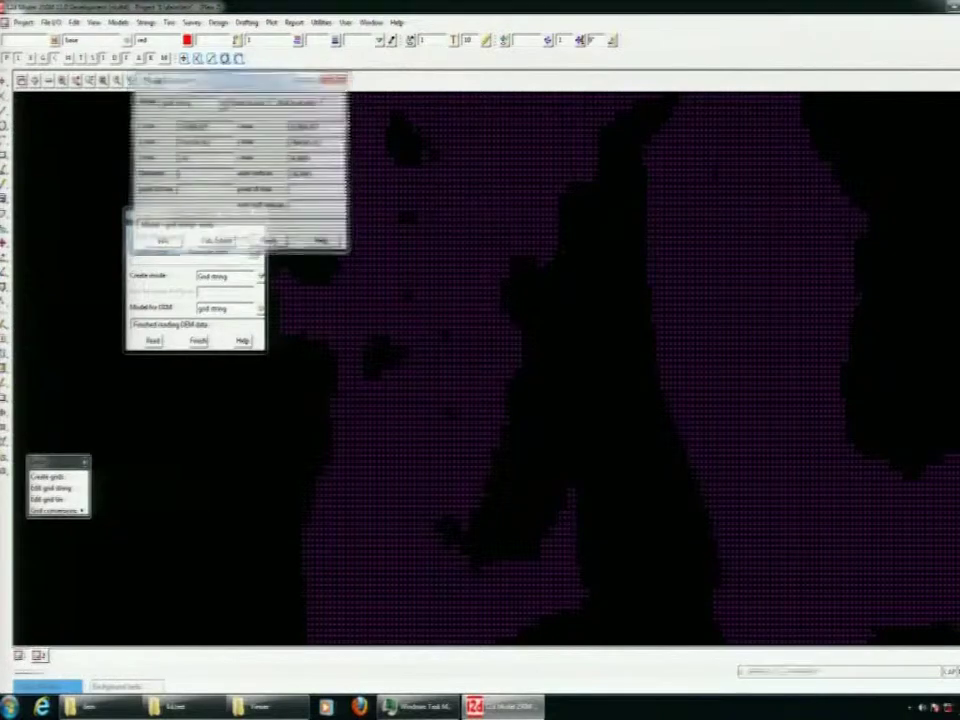
Close the current Read DEM panel and read Example.dem as a Grid tin named "grid tin" into the model "tin grid tin".
{"action": "left_click_drag", "start_coordinate": [187, 223], "coordinate": [138, 231]}
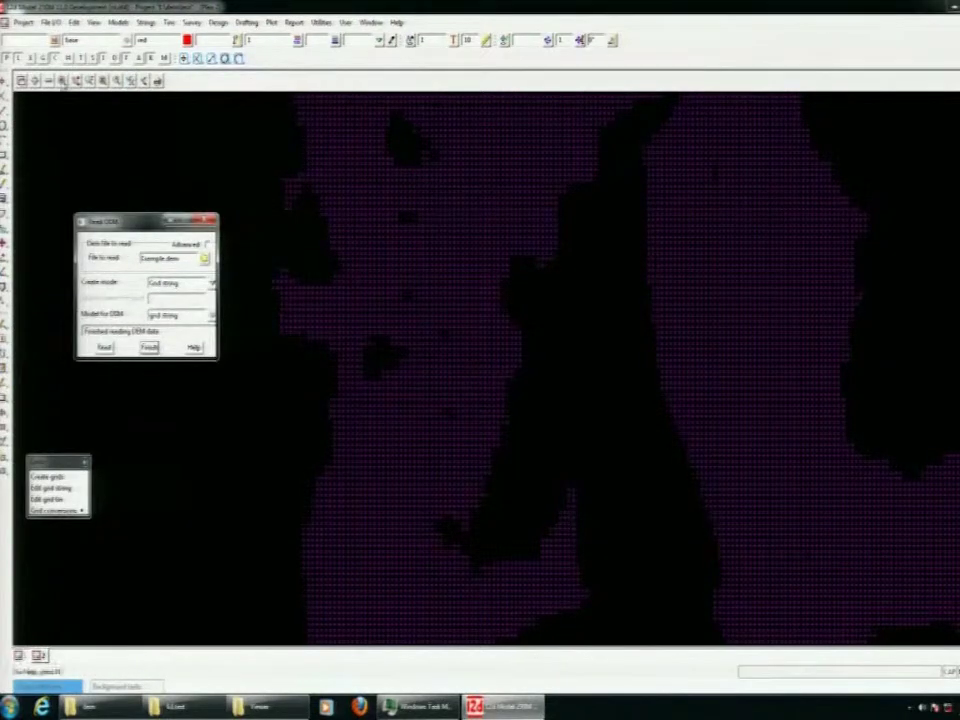
{"action": "left_click", "coordinate": [209, 219]}
{"action": "left_click", "coordinate": [50, 22]}
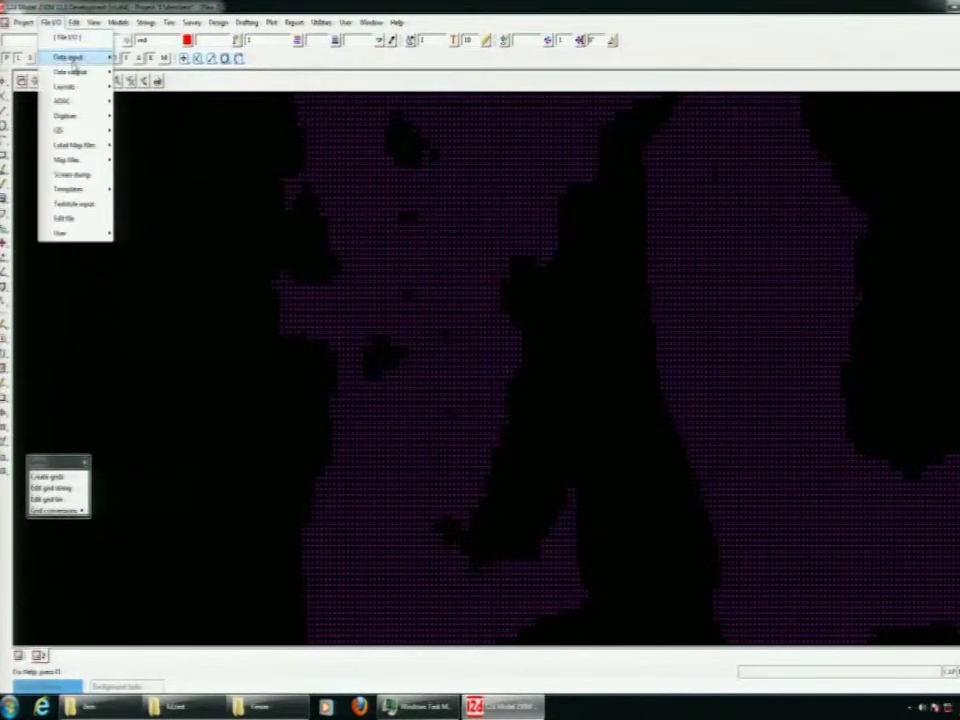
{"action": "mouse_move", "coordinate": [68, 57]}
{"action": "mouse_move", "coordinate": [100, 87]}
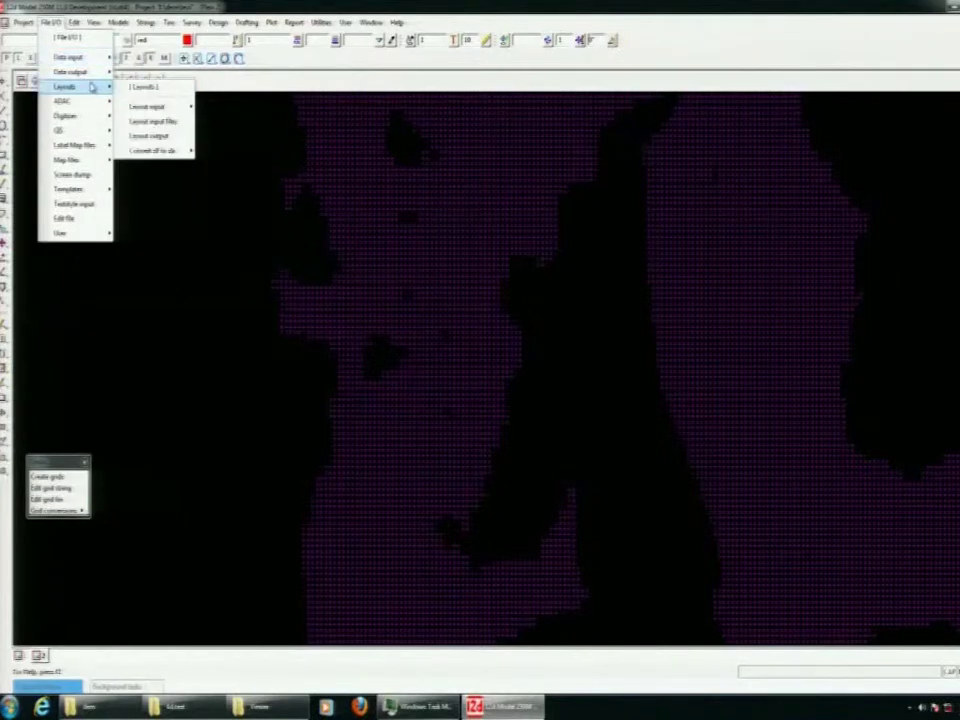
{"action": "mouse_move", "coordinate": [165, 106]}
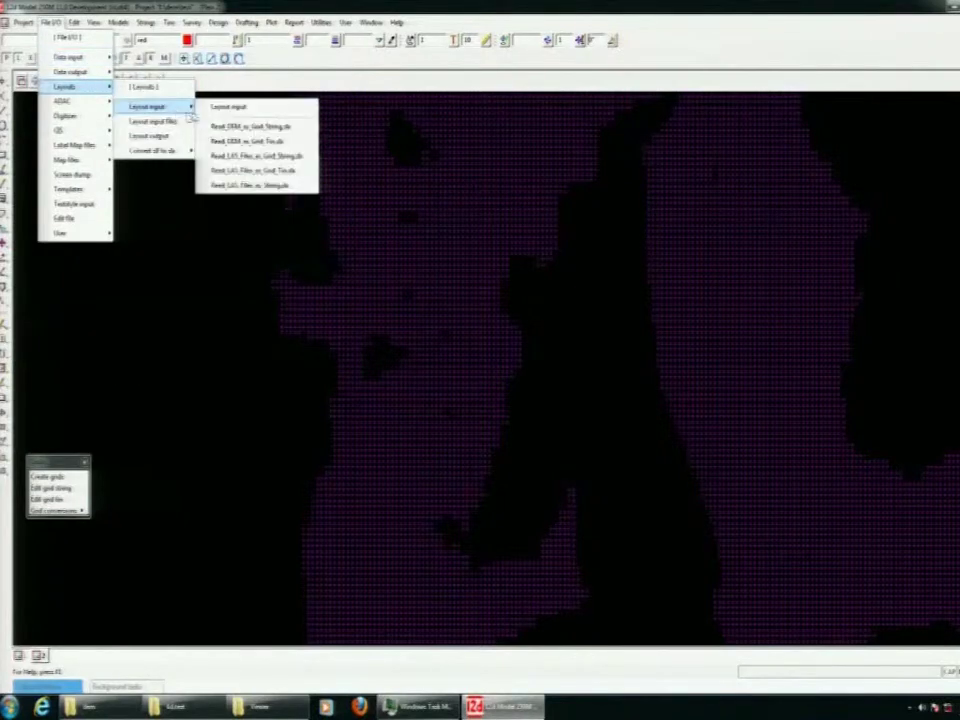
{"action": "left_click", "coordinate": [235, 141]}
{"action": "left_click_drag", "start_coordinate": [141, 242], "coordinate": [129, 217]}
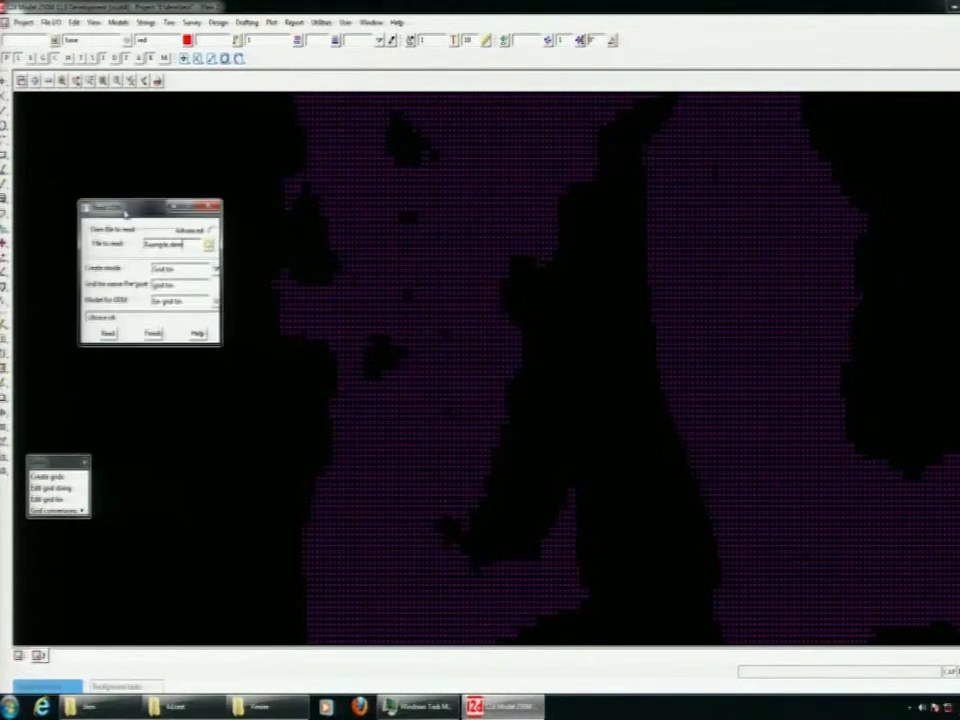
{"action": "left_click", "coordinate": [212, 269]}
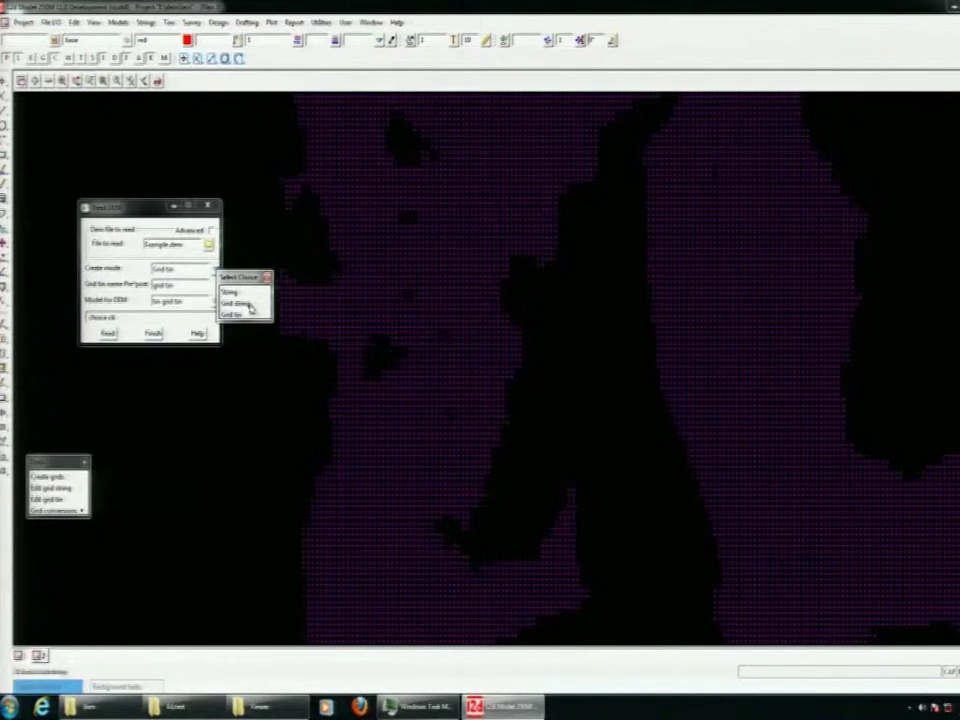
{"action": "left_click", "coordinate": [266, 278]}
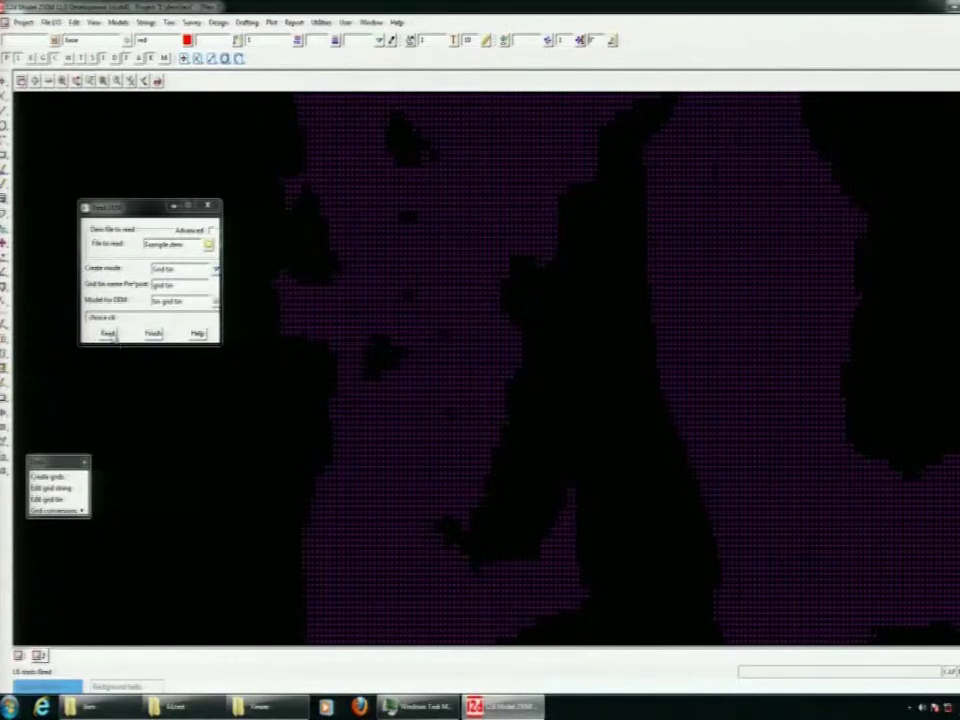
{"action": "left_click", "coordinate": [108, 334]}
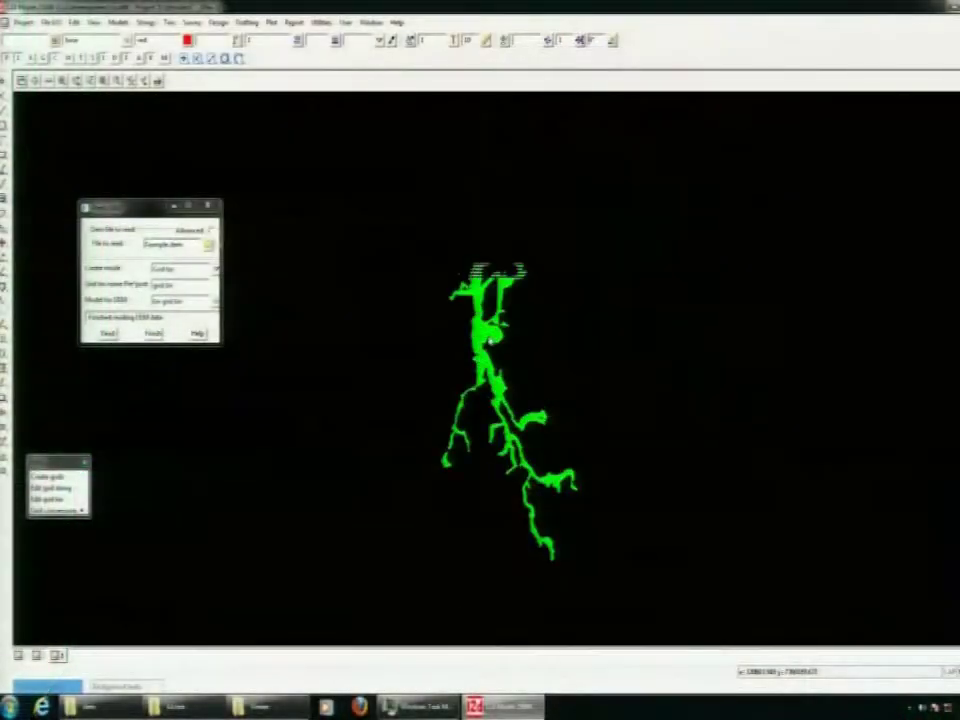
Inquire the tin height at several points on the grid tin and around its gaps, with the widened inquiry panel moved aside.
{"action": "scroll", "coordinate": [463, 262], "scroll_direction": "up", "scroll_amount": 10}
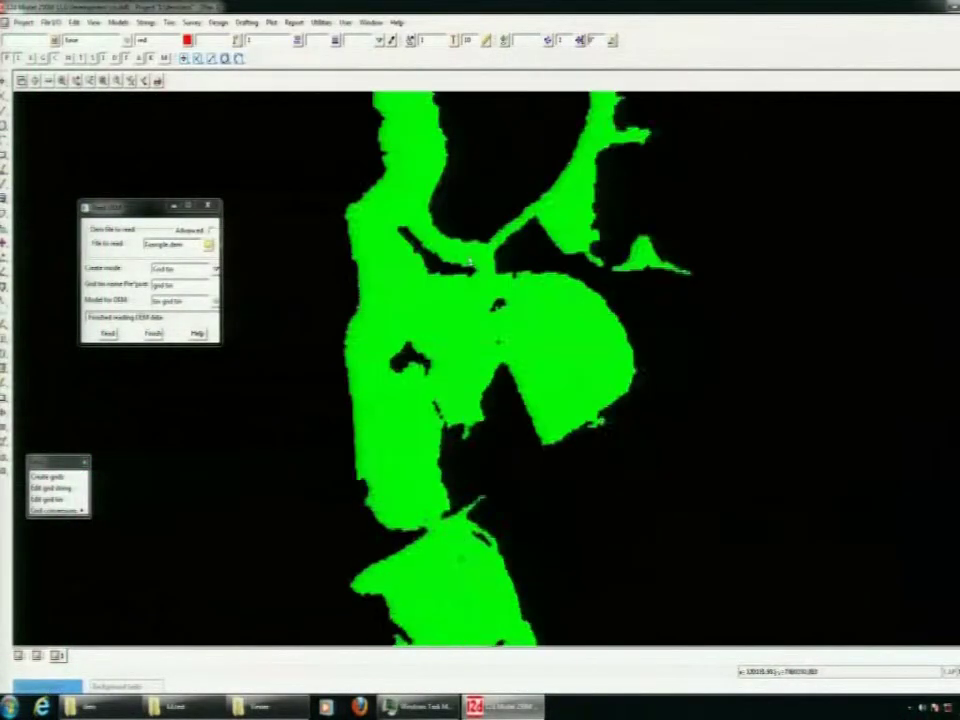
{"action": "scroll", "coordinate": [463, 262], "scroll_direction": "up", "scroll_amount": 3}
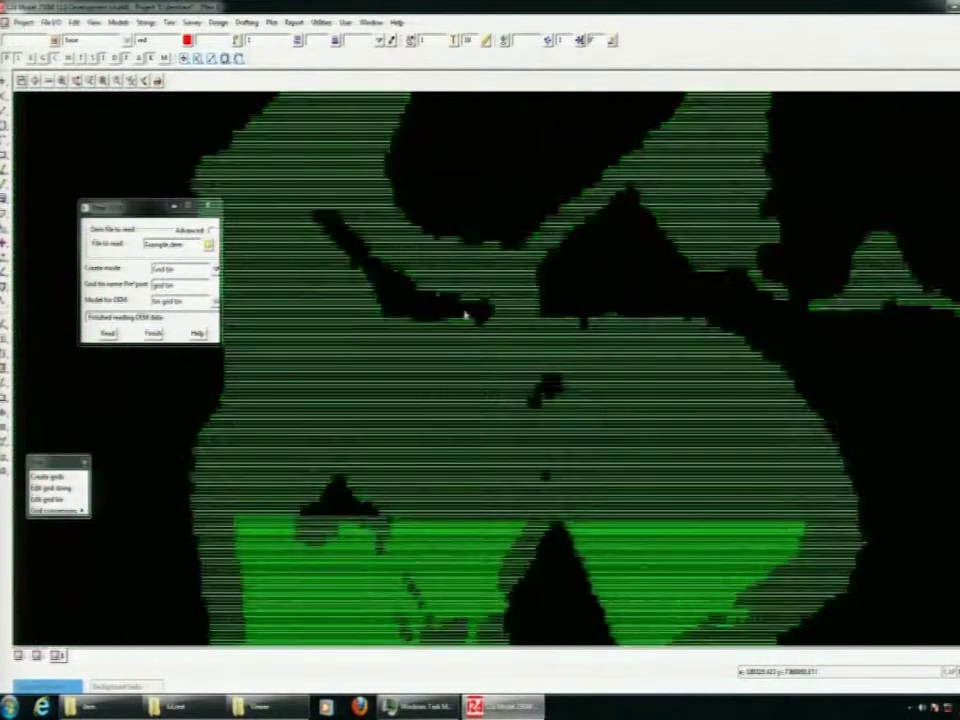
{"action": "scroll", "coordinate": [474, 251], "scroll_direction": "up", "scroll_amount": 2}
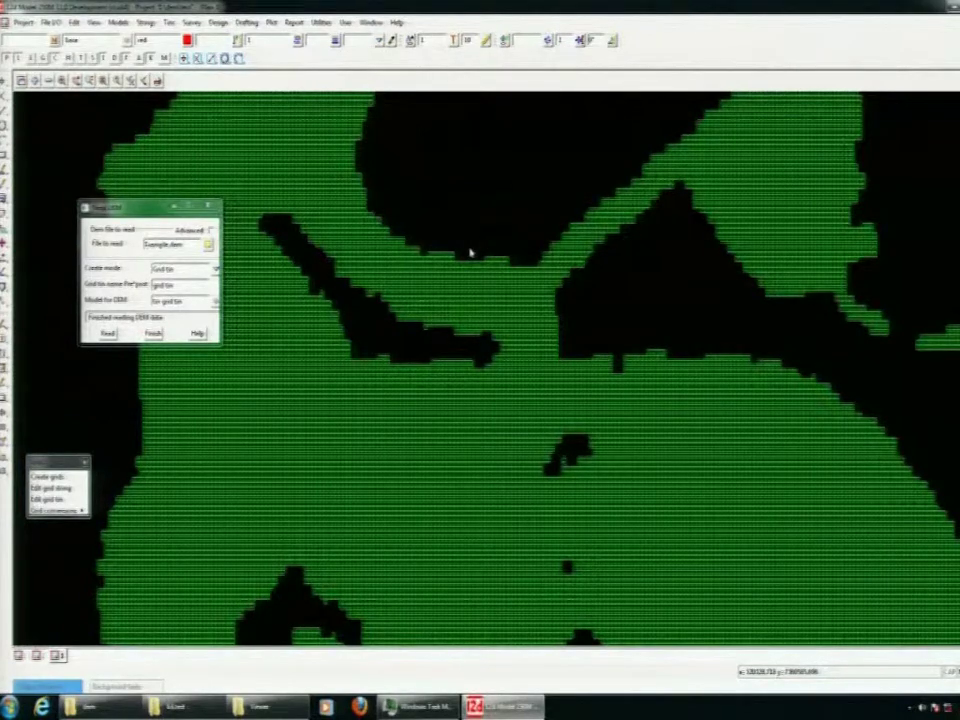
{"action": "scroll", "coordinate": [470, 252], "scroll_direction": "down", "scroll_amount": 3}
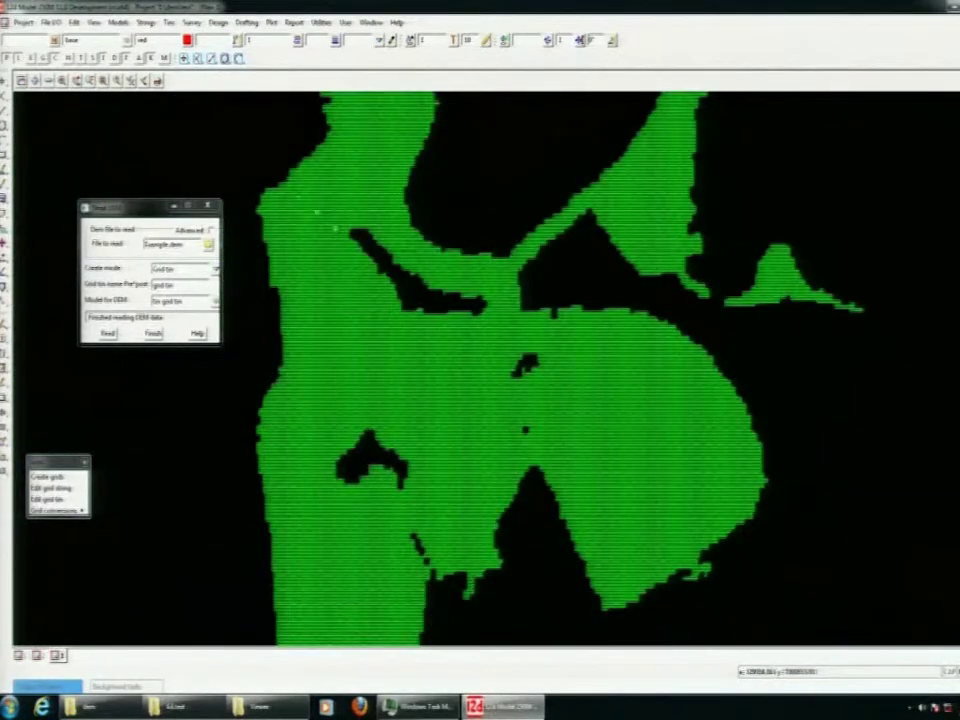
{"action": "left_click", "coordinate": [169, 22]}
{"action": "mouse_move", "coordinate": [213, 200]}
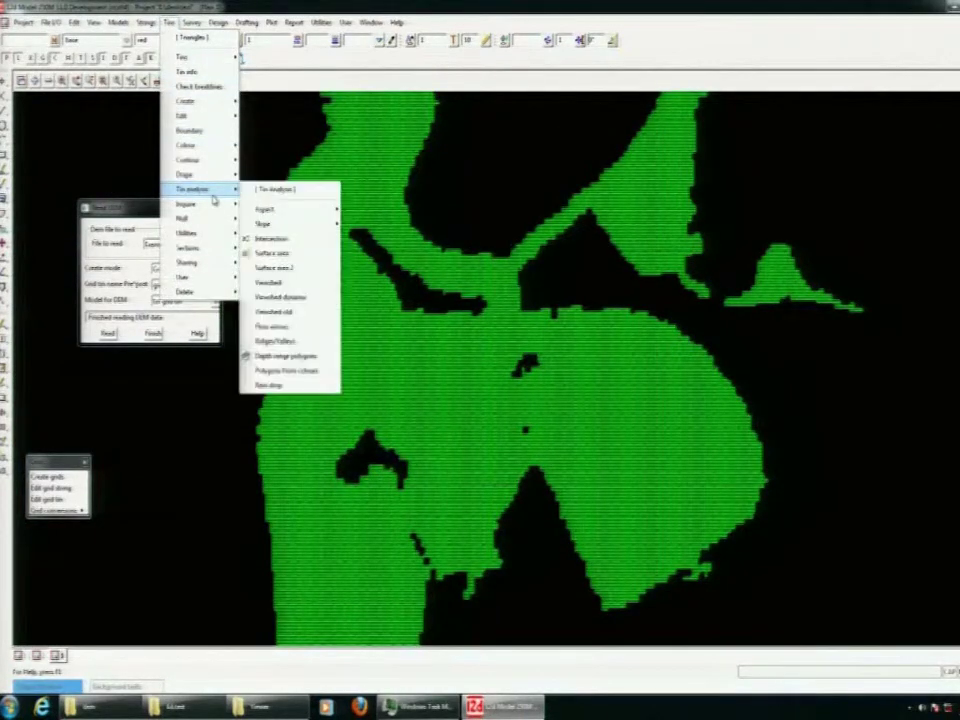
{"action": "left_click", "coordinate": [270, 300]}
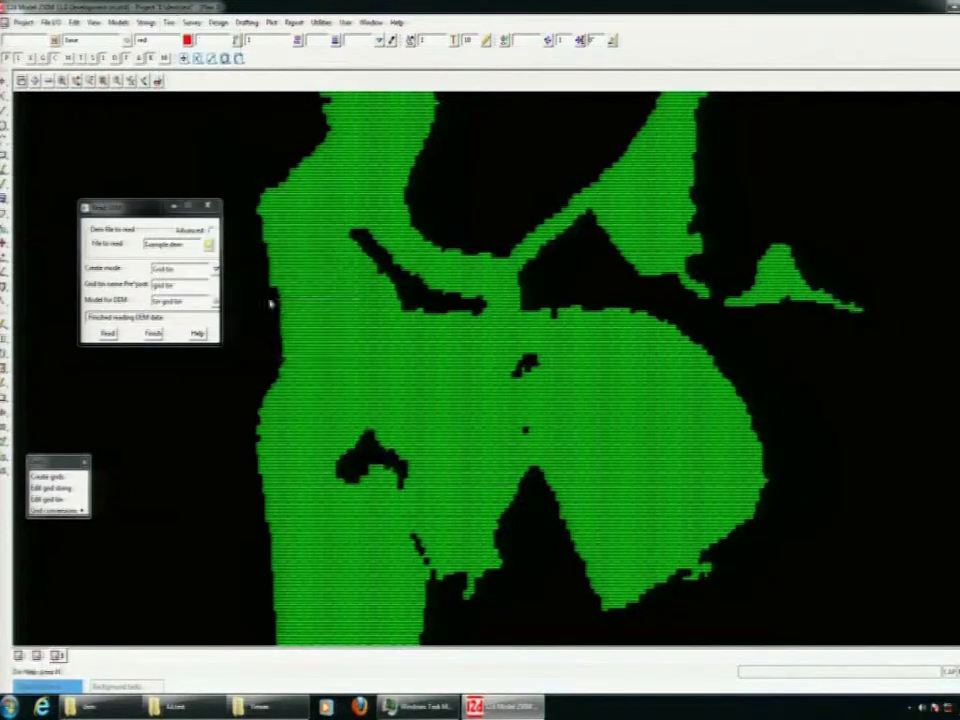
{"action": "left_click_drag", "start_coordinate": [340, 314], "coordinate": [652, 280]}
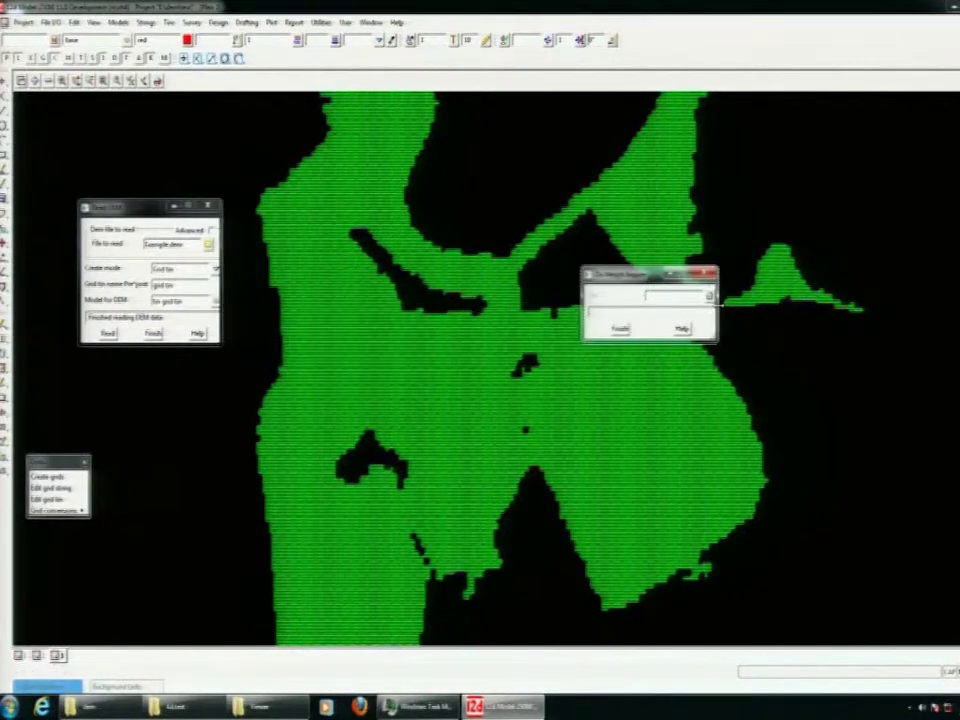
{"action": "left_click_drag", "start_coordinate": [716, 302], "coordinate": [828, 298]}
{"action": "left_click_drag", "start_coordinate": [690, 272], "coordinate": [808, 357]}
{"action": "left_click", "coordinate": [635, 229]}
{"action": "left_click", "coordinate": [536, 266]}
{"action": "left_click", "coordinate": [368, 257]}
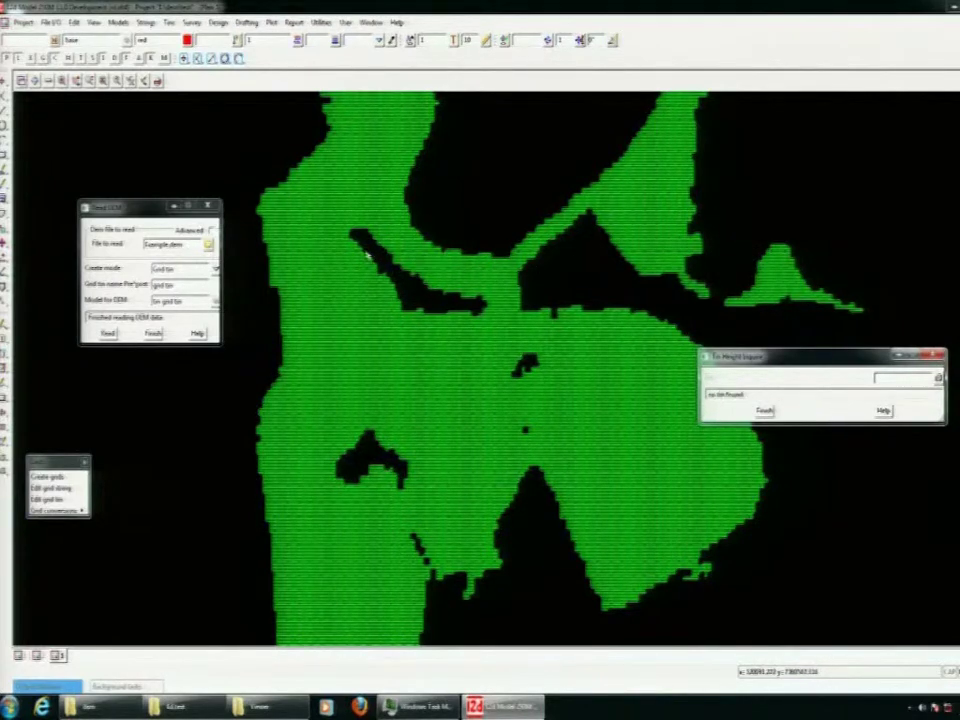
{"action": "left_click", "coordinate": [381, 246]}
{"action": "left_click", "coordinate": [459, 248]}
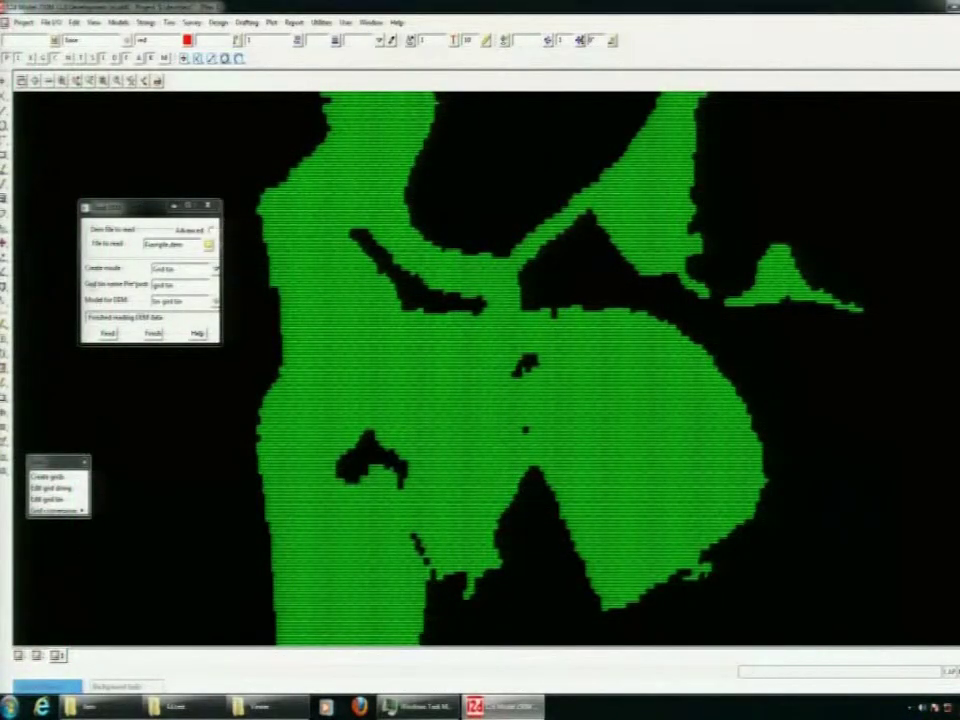
Open a new Perspective OpenGL view and display the full extent of the imported grid tin in it.
{"action": "left_click", "coordinate": [93, 21]}
{"action": "mouse_move", "coordinate": [150, 37]}
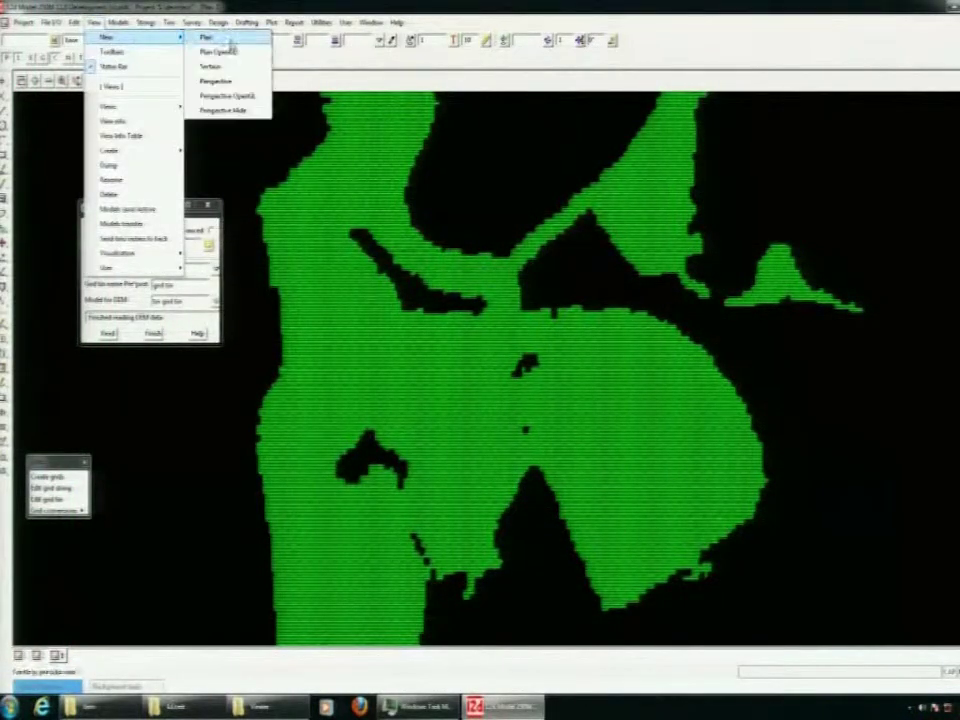
{"action": "left_click", "coordinate": [226, 96]}
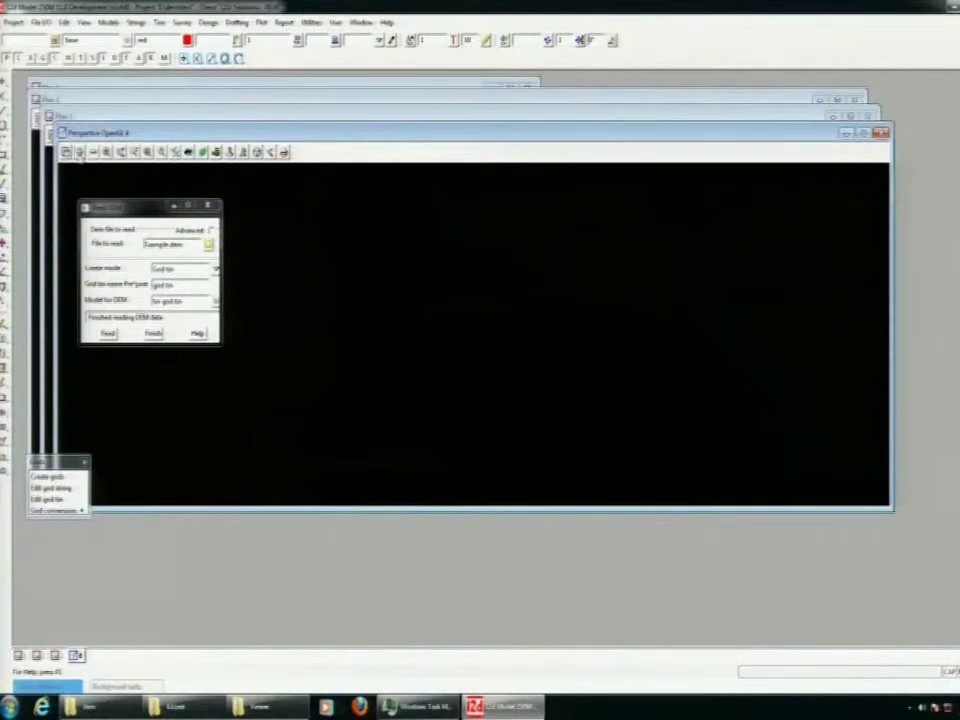
{"action": "double_click", "coordinate": [119, 203]}
{"action": "left_click", "coordinate": [106, 153]}
Examine the grid tin in 3D from close range around its central channels, and return to its full extent.
{"action": "left_click", "coordinate": [174, 152]}
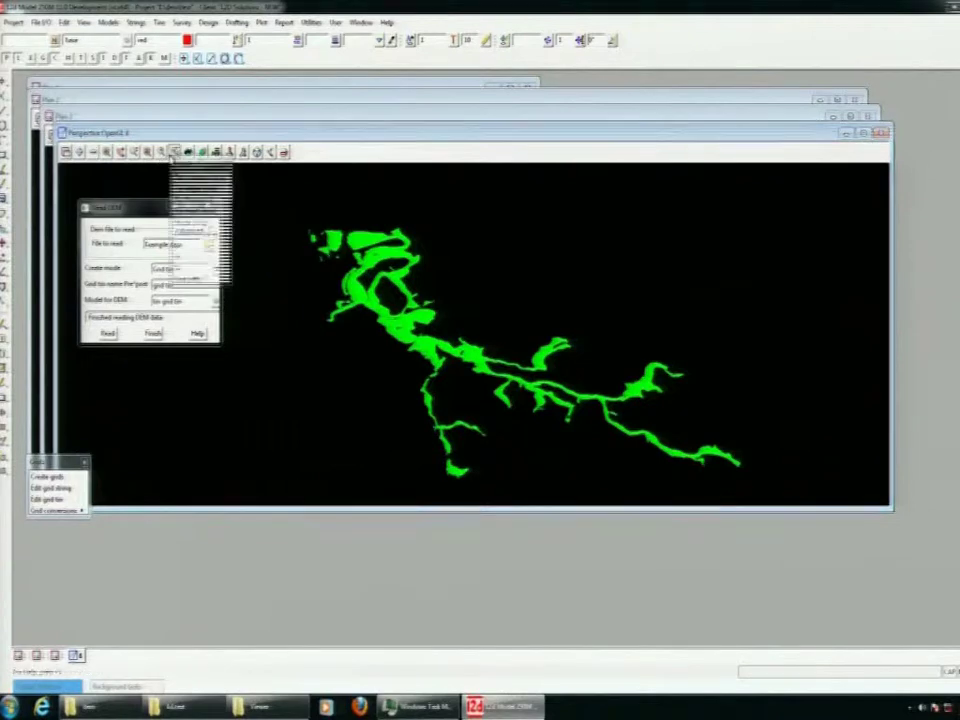
{"action": "left_click", "coordinate": [190, 224]}
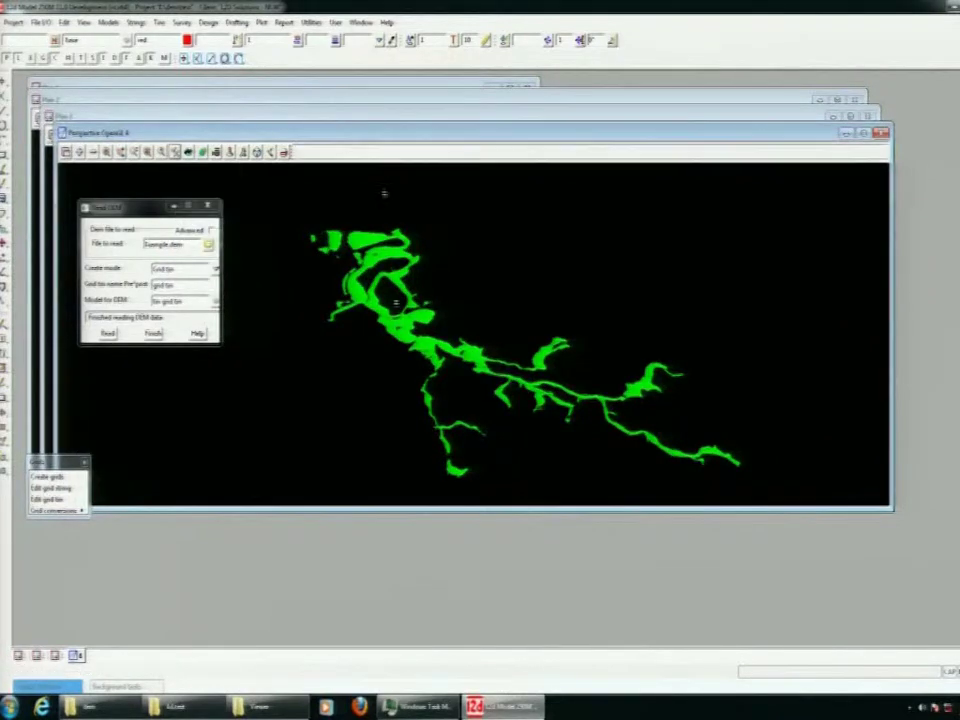
{"action": "scroll", "coordinate": [432, 354], "scroll_direction": "up", "scroll_amount": 1}
{"action": "scroll", "coordinate": [430, 352], "scroll_direction": "up", "scroll_amount": 5}
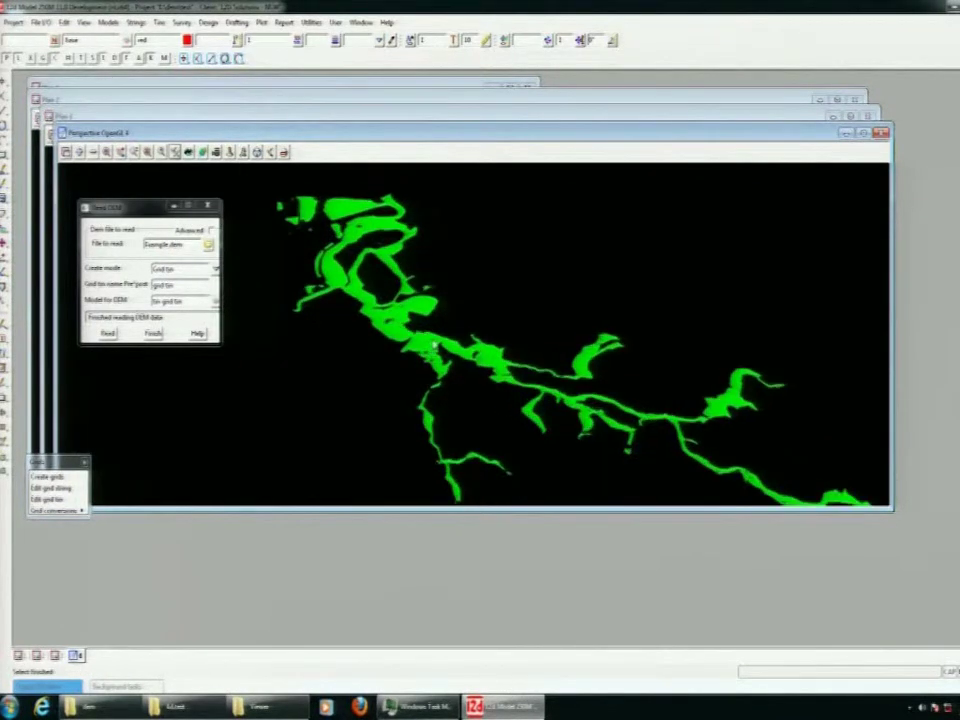
{"action": "scroll", "coordinate": [430, 343], "scroll_direction": "up", "scroll_amount": 5}
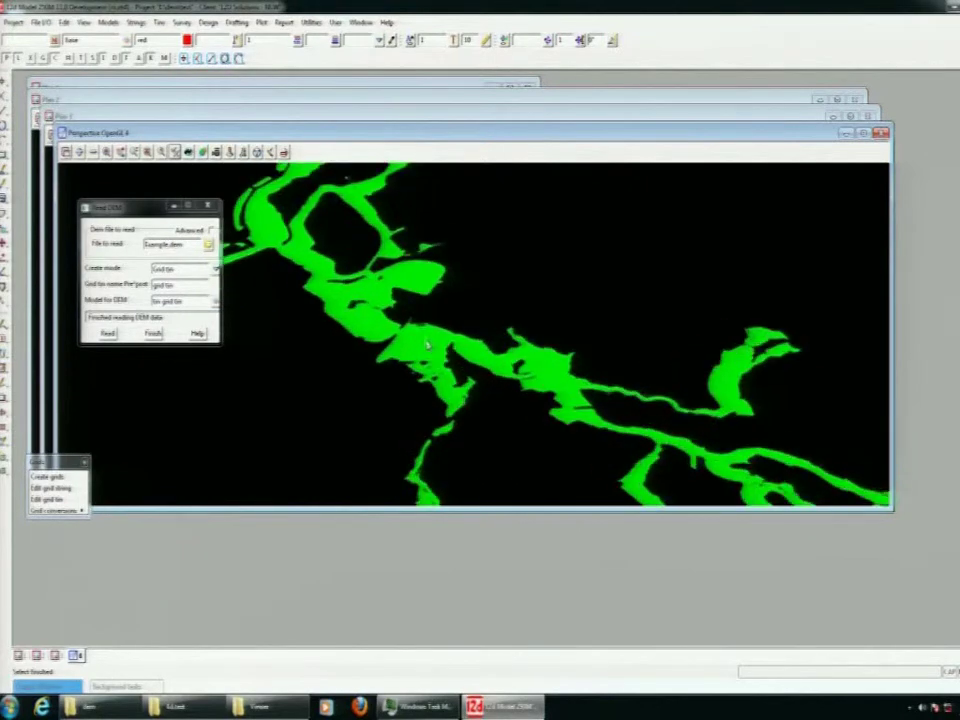
{"action": "scroll", "coordinate": [420, 337], "scroll_direction": "up", "scroll_amount": 6}
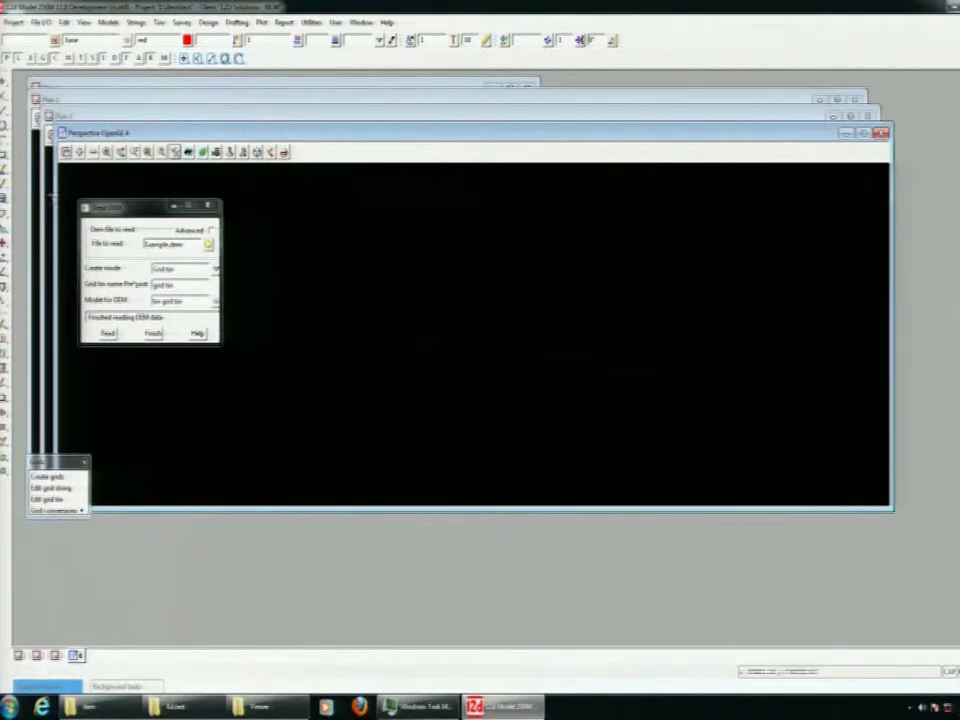
{"action": "left_click", "coordinate": [107, 152]}
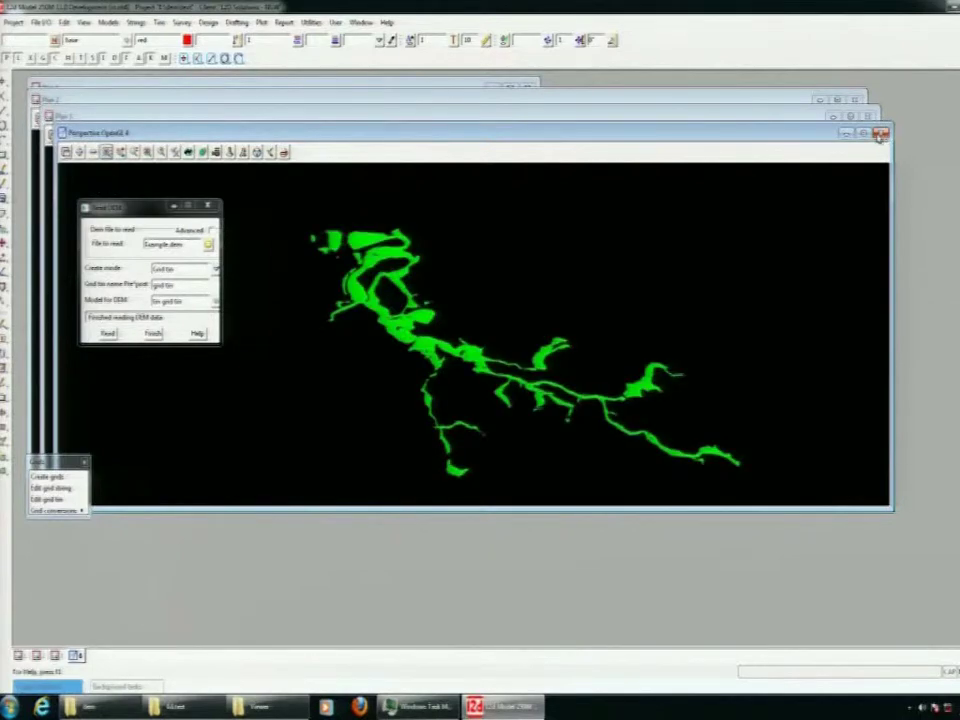
Close the Perspective OpenGL view and maximize the plan view showing the grid tin.
{"action": "left_click", "coordinate": [880, 134]}
{"action": "key", "text": "Return"}
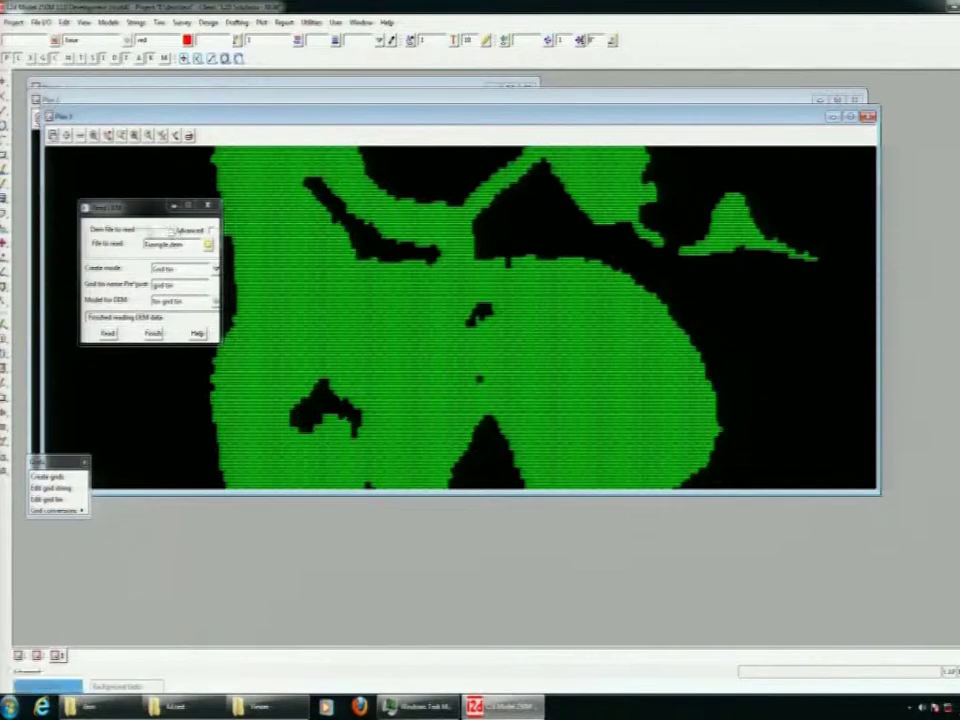
{"action": "double_click", "coordinate": [288, 122]}
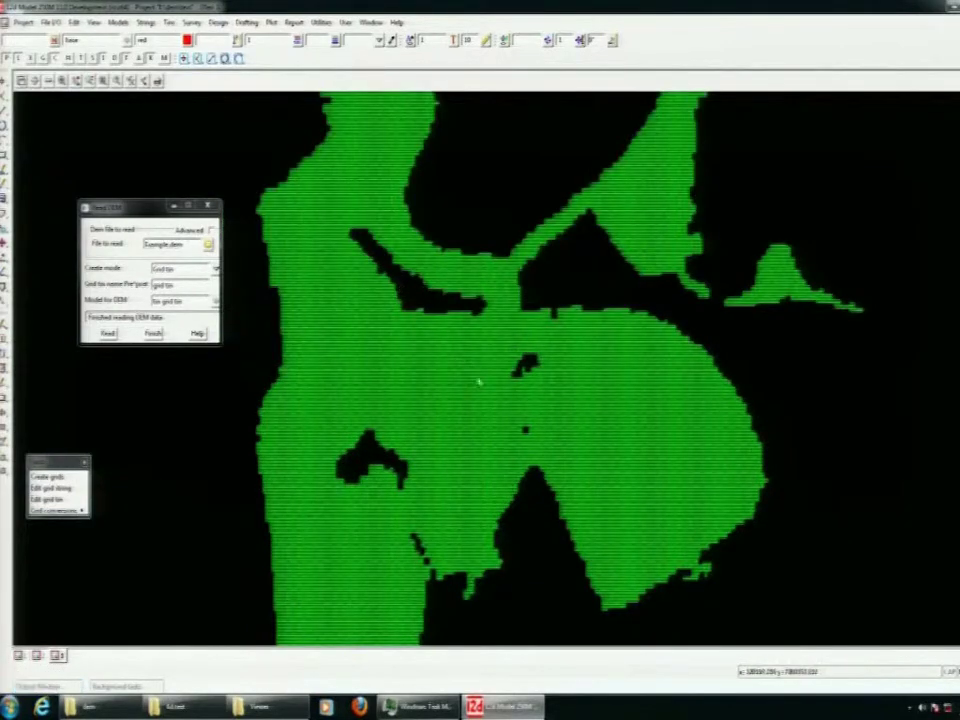
Start creating a new grid over the gaps in the tin, with Grid tin as the create mode.
{"action": "scroll", "coordinate": [479, 372], "scroll_direction": "up", "scroll_amount": 2}
{"action": "scroll", "coordinate": [479, 372], "scroll_direction": "up", "scroll_amount": 1}
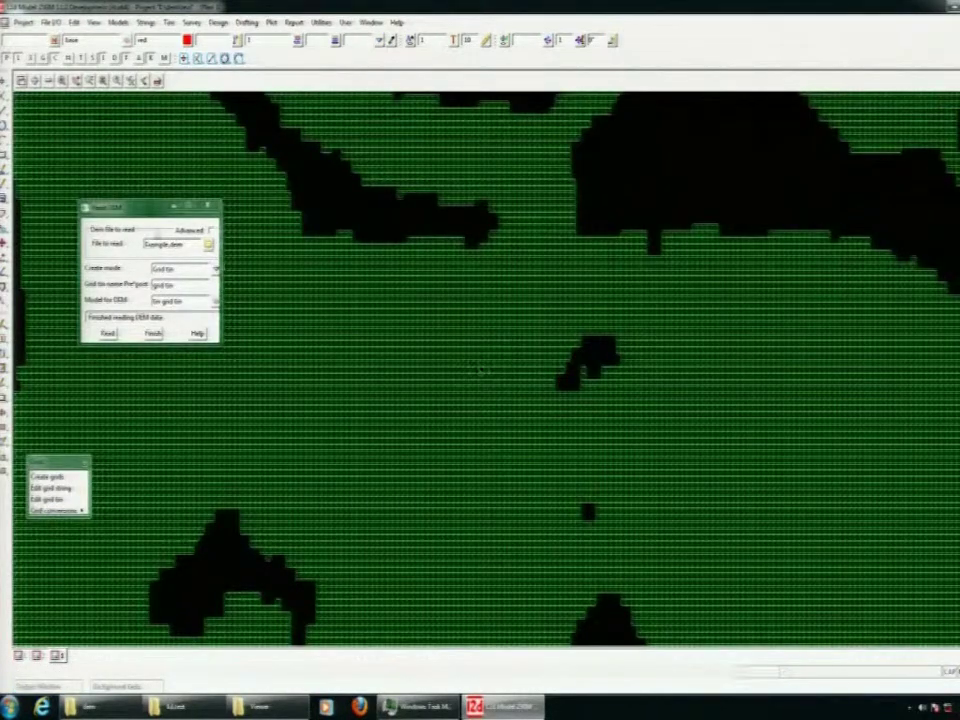
{"action": "left_click_drag", "start_coordinate": [111, 208], "coordinate": [75, 216]}
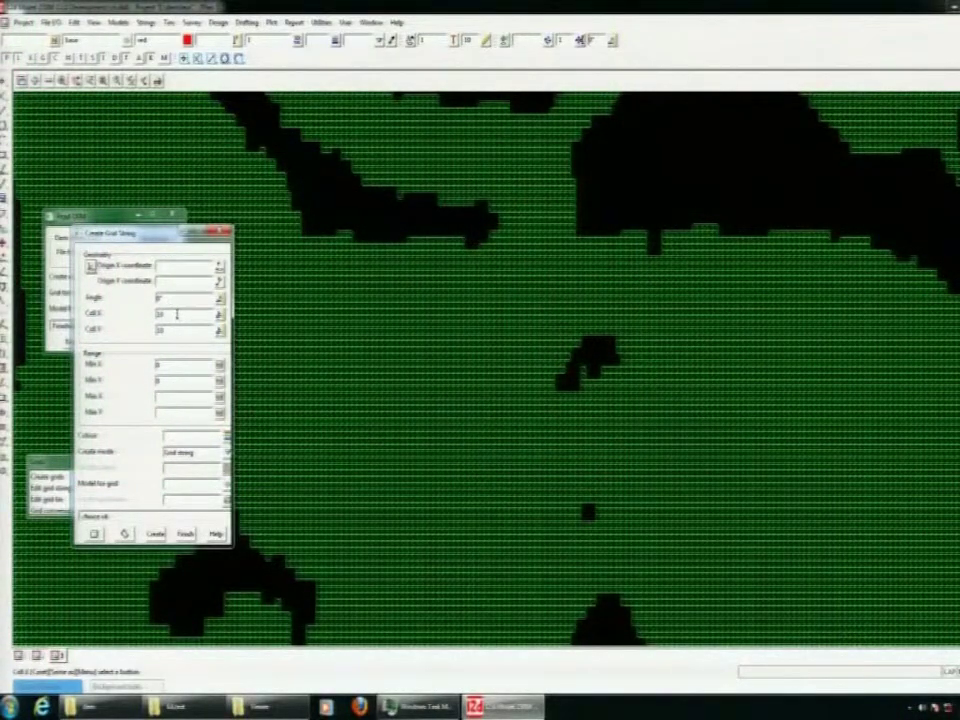
{"action": "left_click_drag", "start_coordinate": [167, 296], "coordinate": [157, 298]}
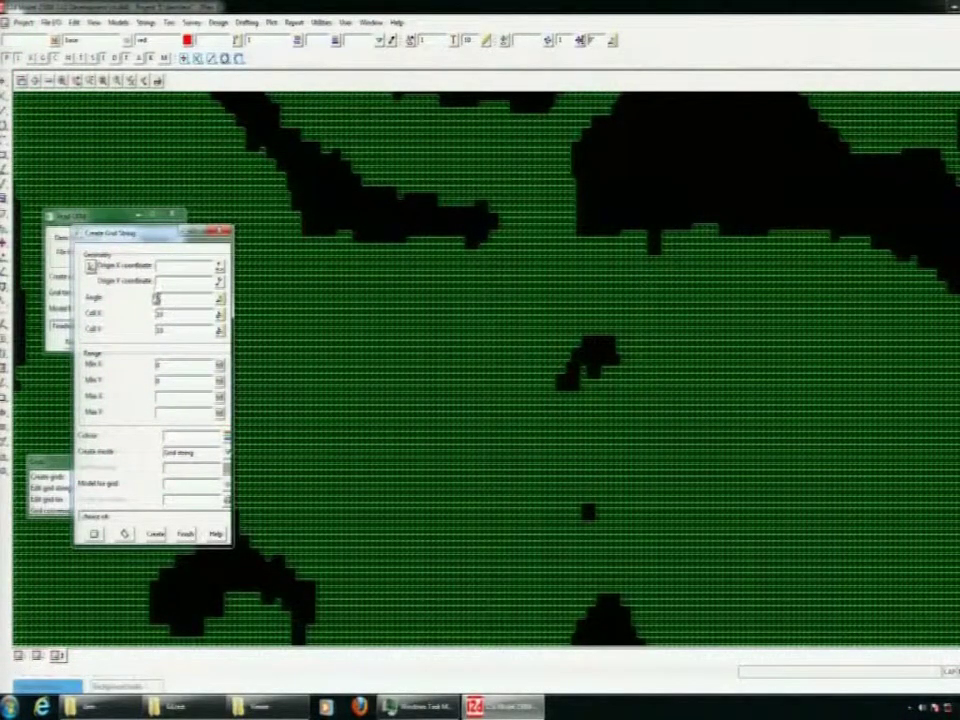
{"action": "left_click", "coordinate": [226, 452]}
{"action": "left_click", "coordinate": [250, 473]}
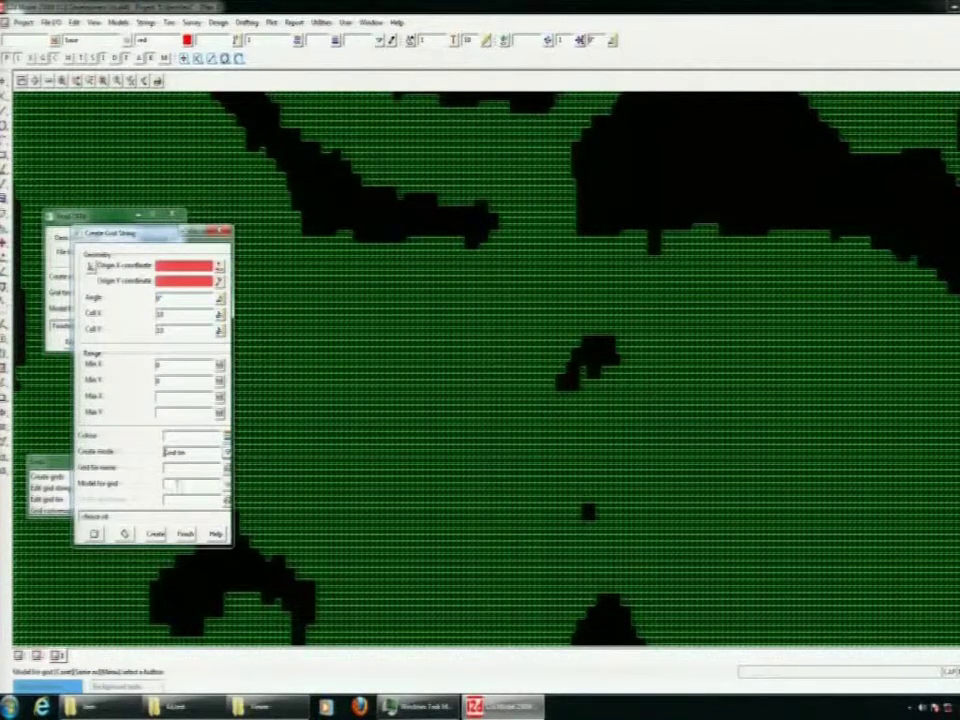
Name the new grid tin "conf 2012" in model "tin conf 2012" and take its grid levels from the imported grid tin.
{"action": "left_click", "coordinate": [181, 469]}
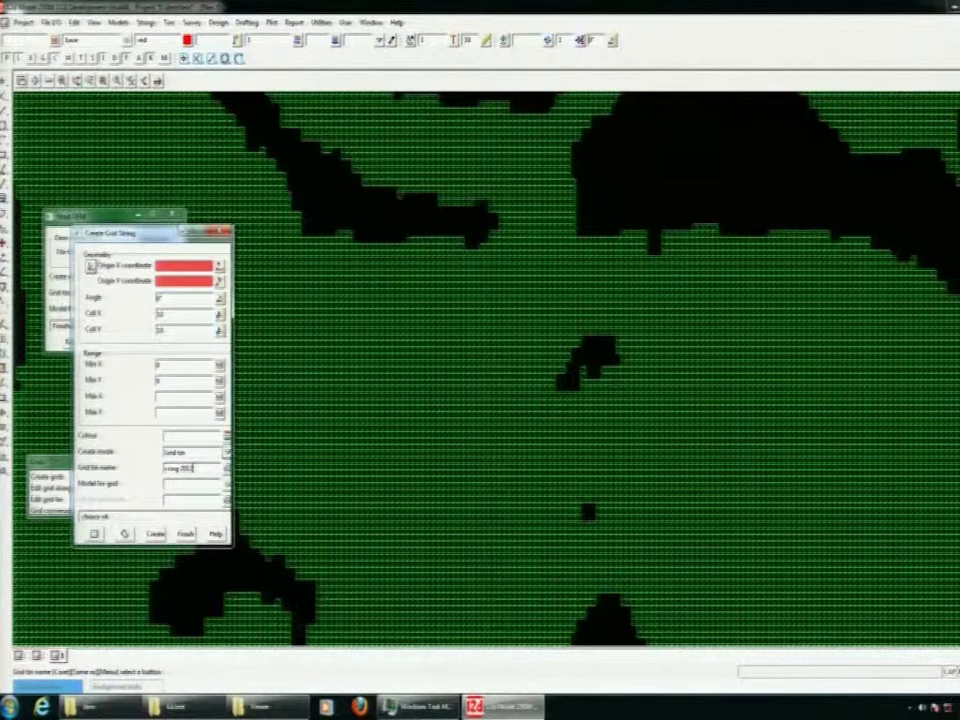
{"action": "left_click", "coordinate": [197, 484]}
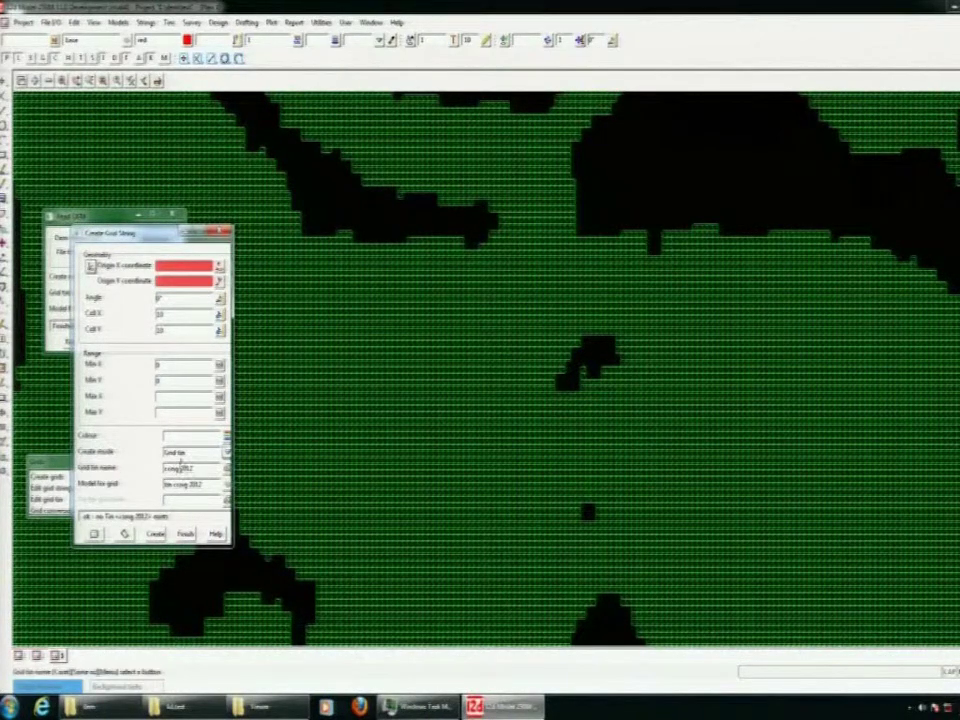
{"action": "right_click", "coordinate": [181, 469]}
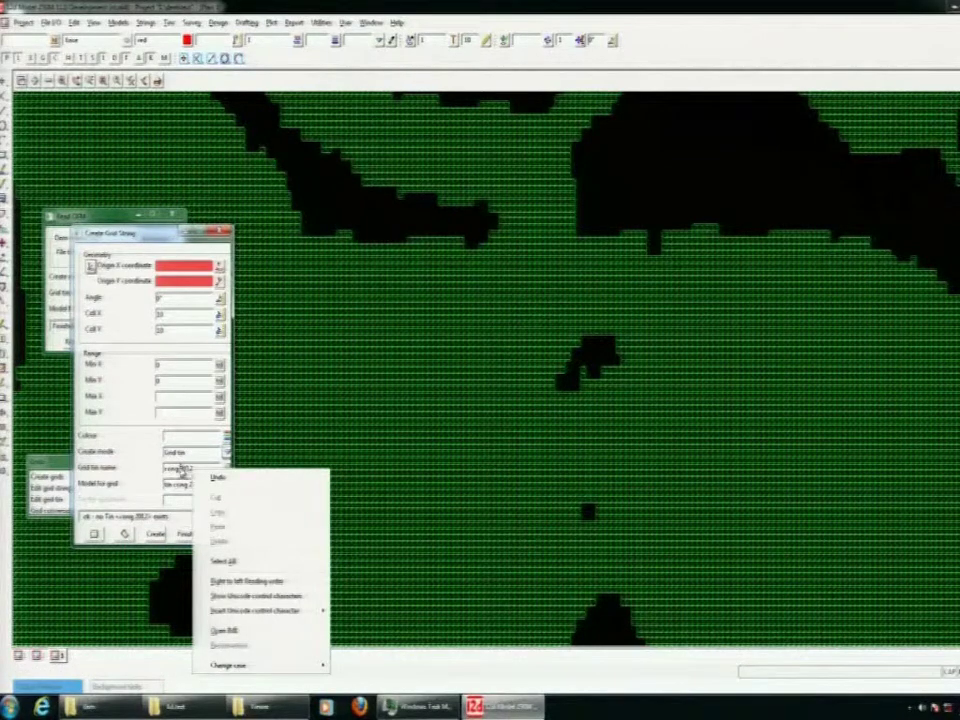
{"action": "left_click", "coordinate": [178, 468]}
{"action": "type", "text": "d"}
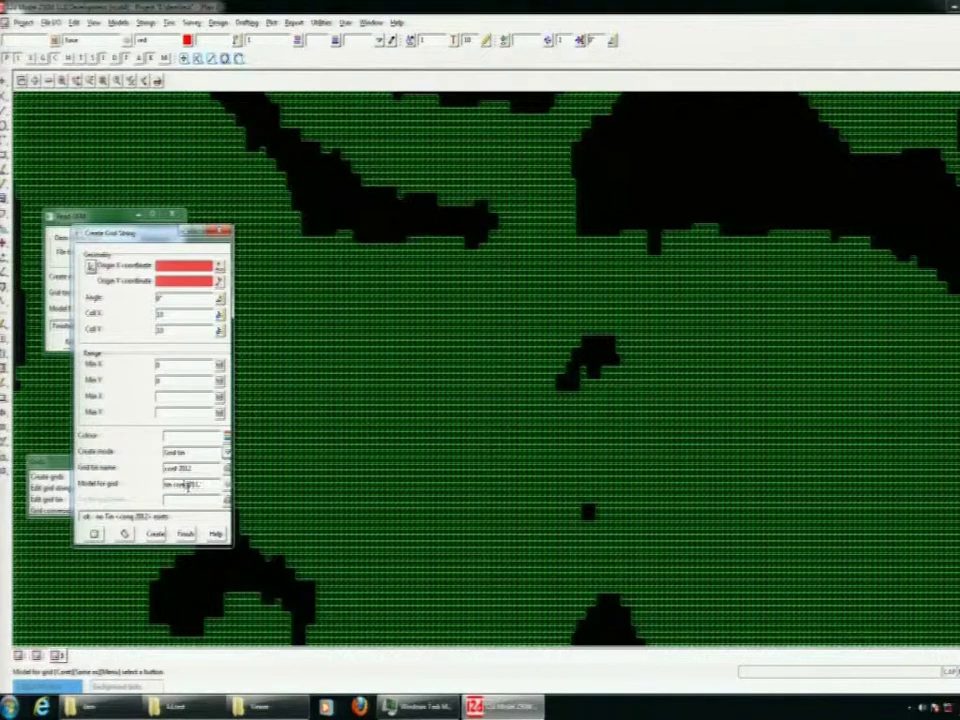
{"action": "left_click", "coordinate": [227, 502]}
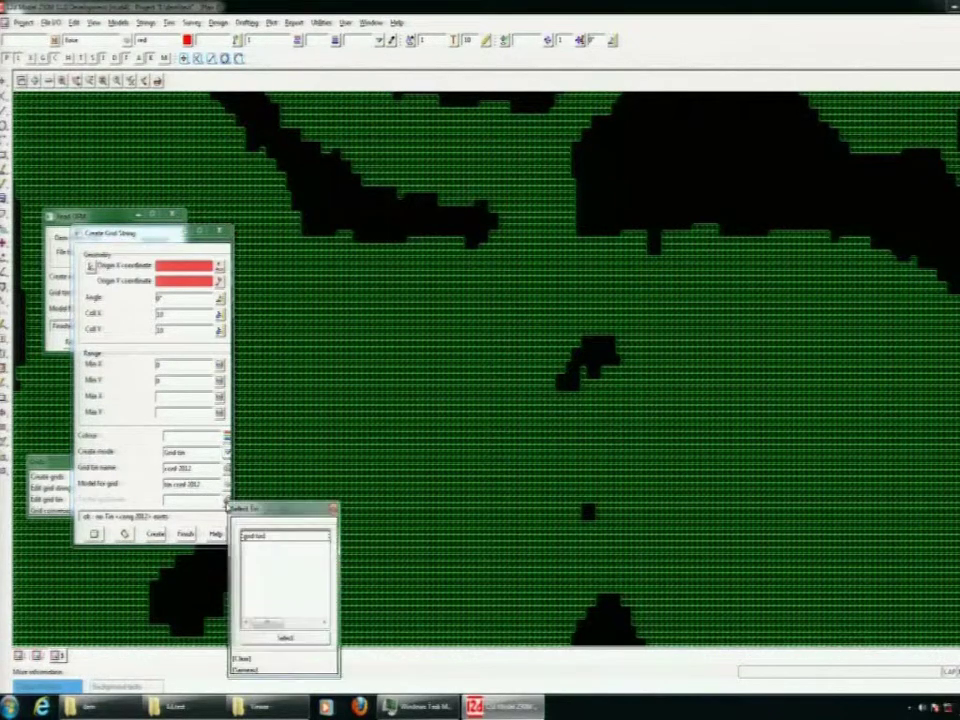
{"action": "double_click", "coordinate": [273, 540]}
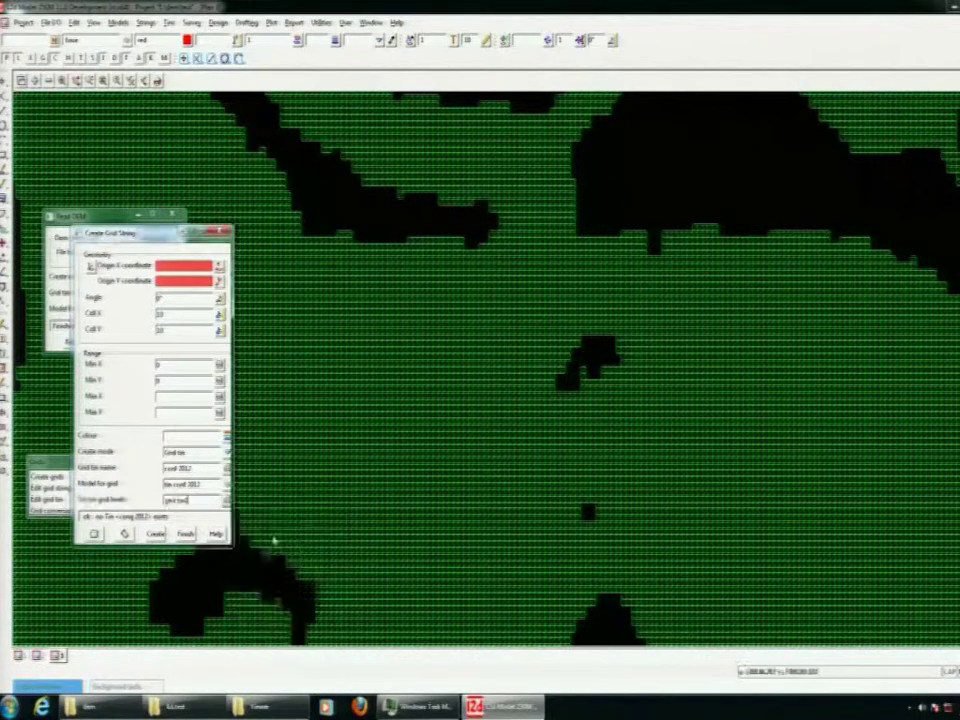
Lay out a rotated grid extent about 36 cells long over the tin's gaps by picking three corners in the plan view.
{"action": "left_click", "coordinate": [125, 537]}
{"action": "left_click", "coordinate": [407, 563]}
{"action": "left_click", "coordinate": [740, 376]}
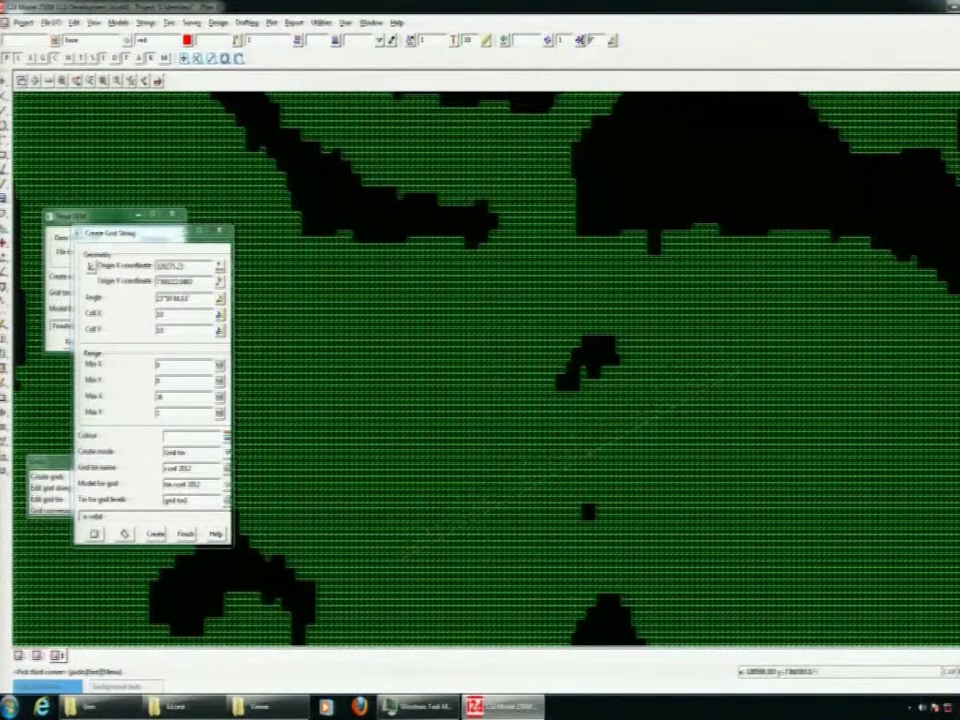
{"action": "left_click", "coordinate": [575, 137]}
Set the new grid's cell size to 20 in both X and Y.
{"action": "left_click_drag", "start_coordinate": [173, 314], "coordinate": [131, 318]}
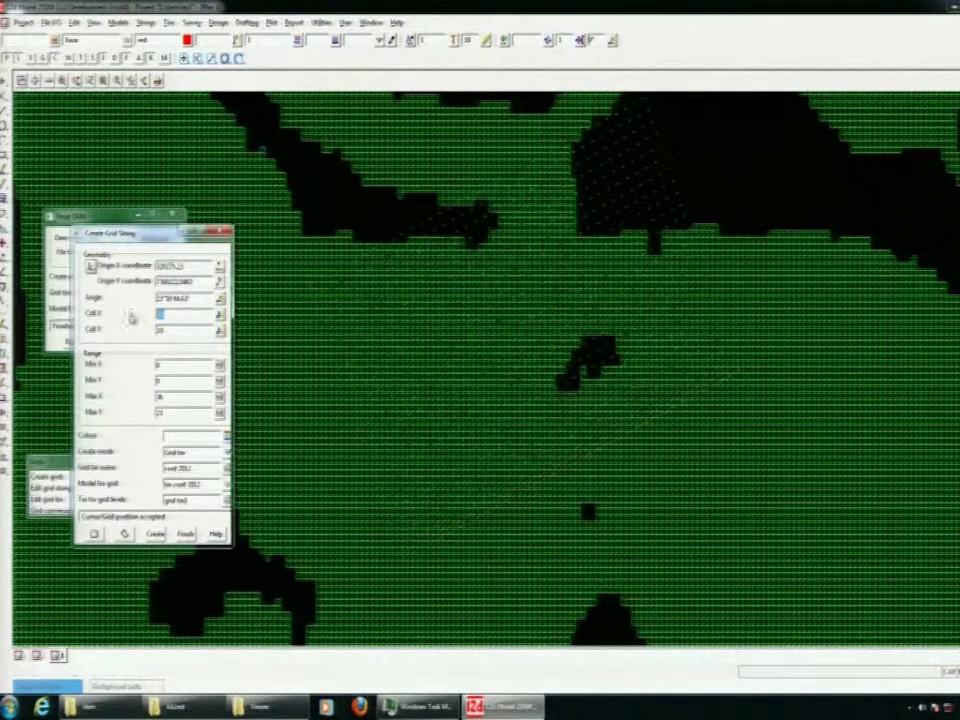
{"action": "type", "text": "20"}
{"action": "key", "text": "Tab"}
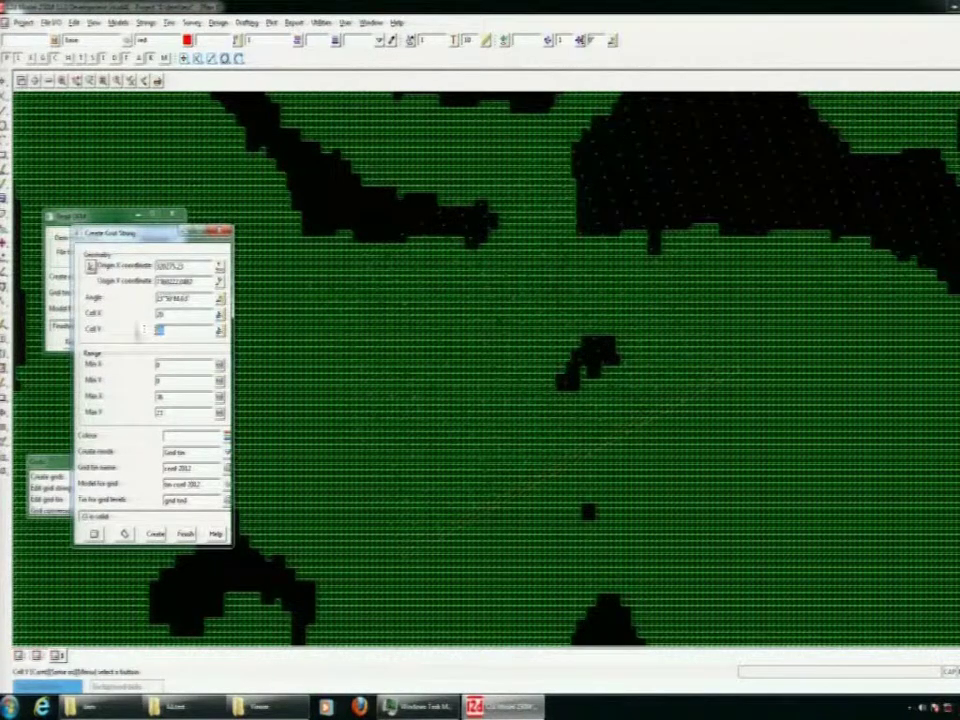
{"action": "type", "text": "20"}
{"action": "left_click", "coordinate": [182, 377]}
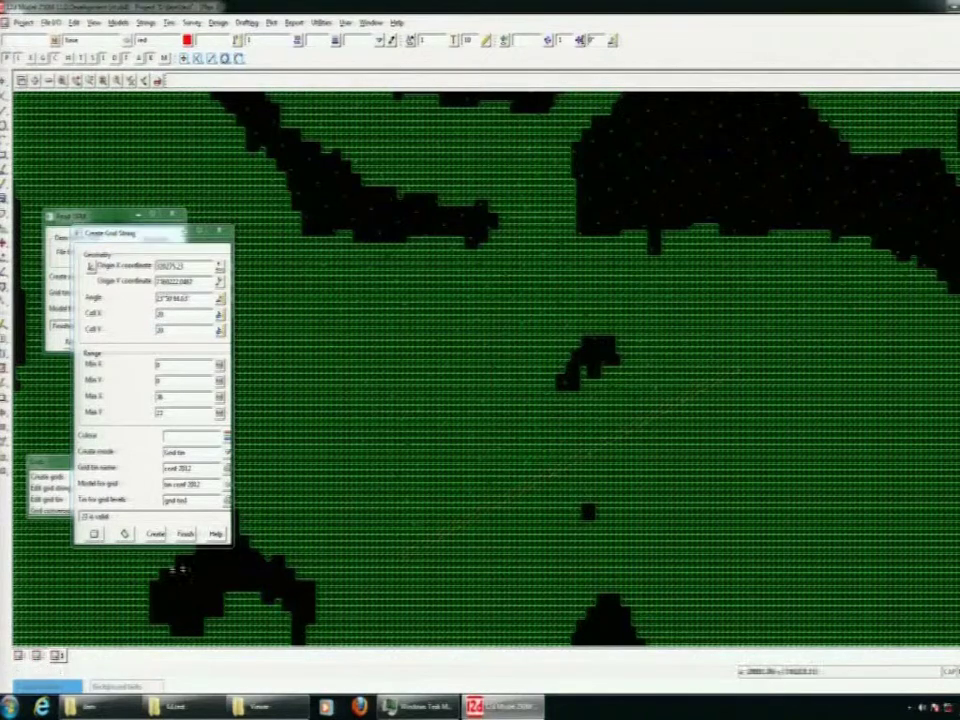
Set the grid colour to magenta, rename the grid tin "conf 2012 2" and create it.
{"action": "left_click", "coordinate": [156, 535]}
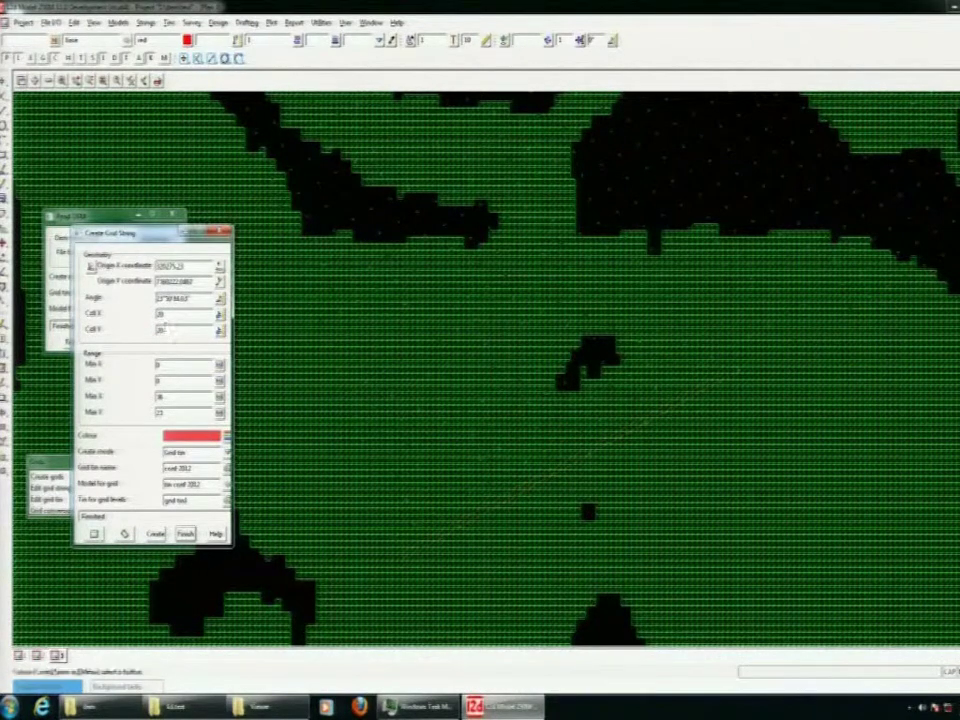
{"action": "left_click", "coordinate": [227, 441]}
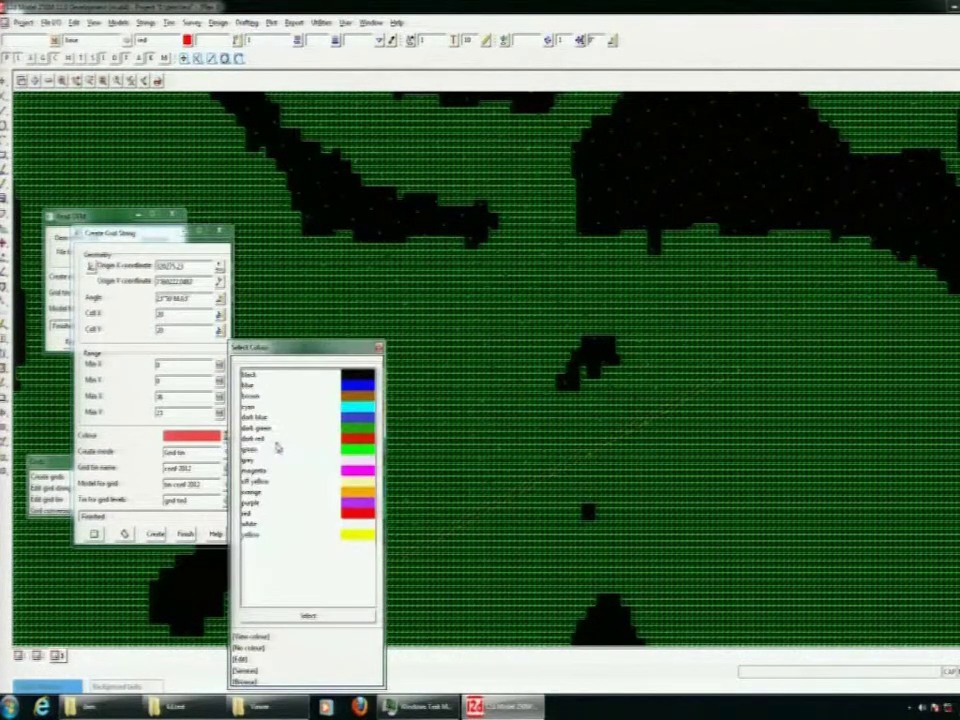
{"action": "left_click", "coordinate": [280, 481]}
{"action": "double_click", "coordinate": [276, 470]}
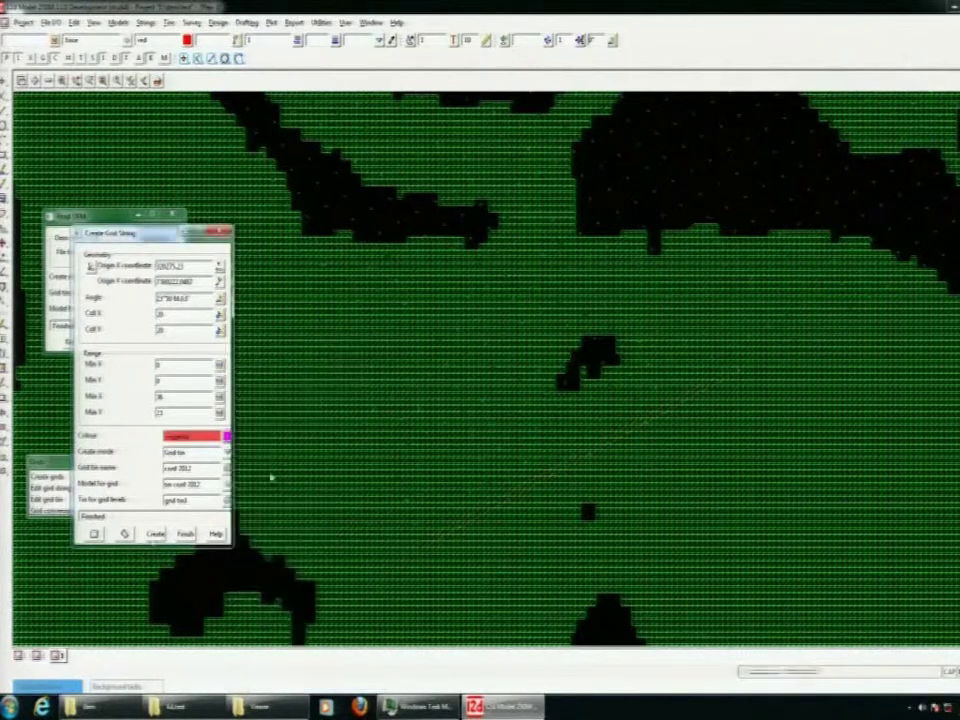
{"action": "left_click", "coordinate": [155, 534]}
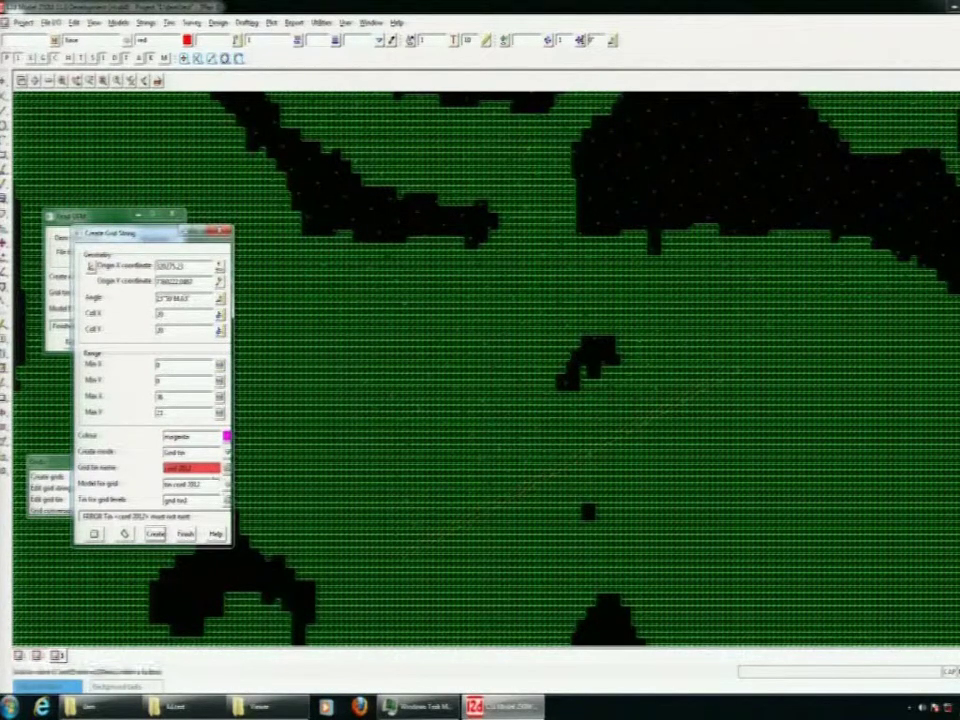
{"action": "type", "text": "2"}
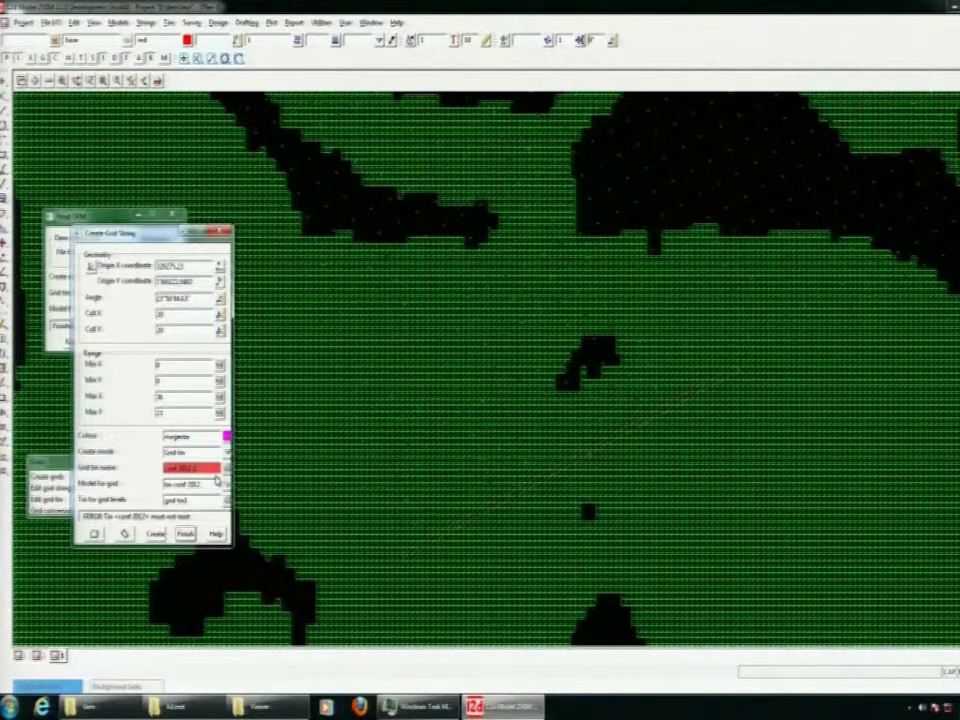
{"action": "left_click", "coordinate": [155, 534]}
Add the model "tin conf 2012" to the plan view, inspect the new grid over the original tin, and close the grid creation panel.
{"action": "left_click", "coordinate": [35, 80]}
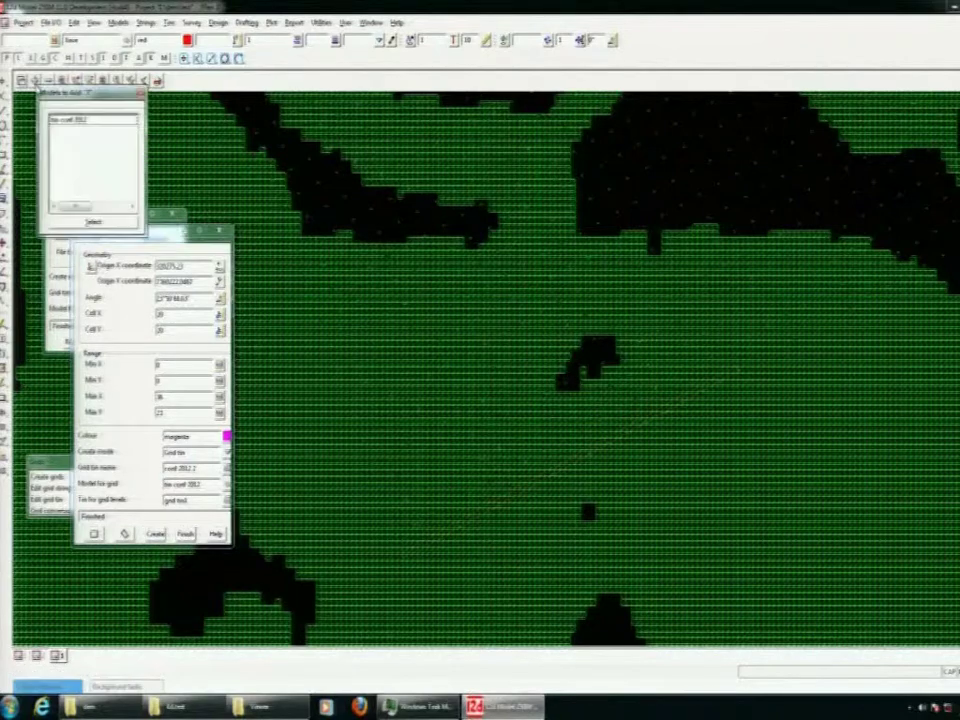
{"action": "double_click", "coordinate": [67, 121]}
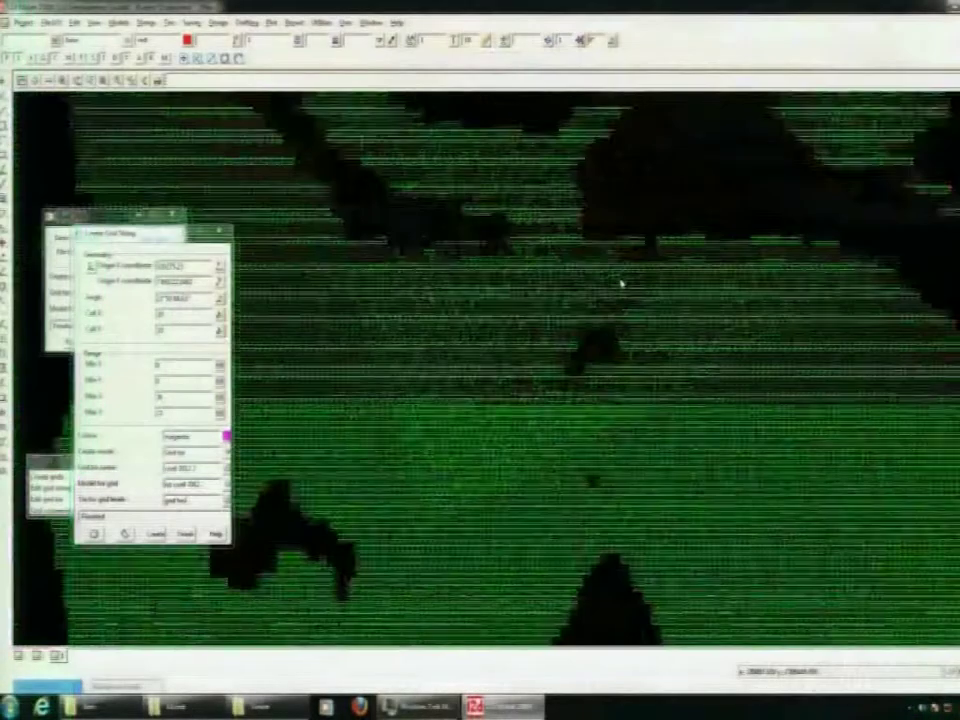
{"action": "scroll", "coordinate": [621, 295], "scroll_direction": "up", "scroll_amount": 2}
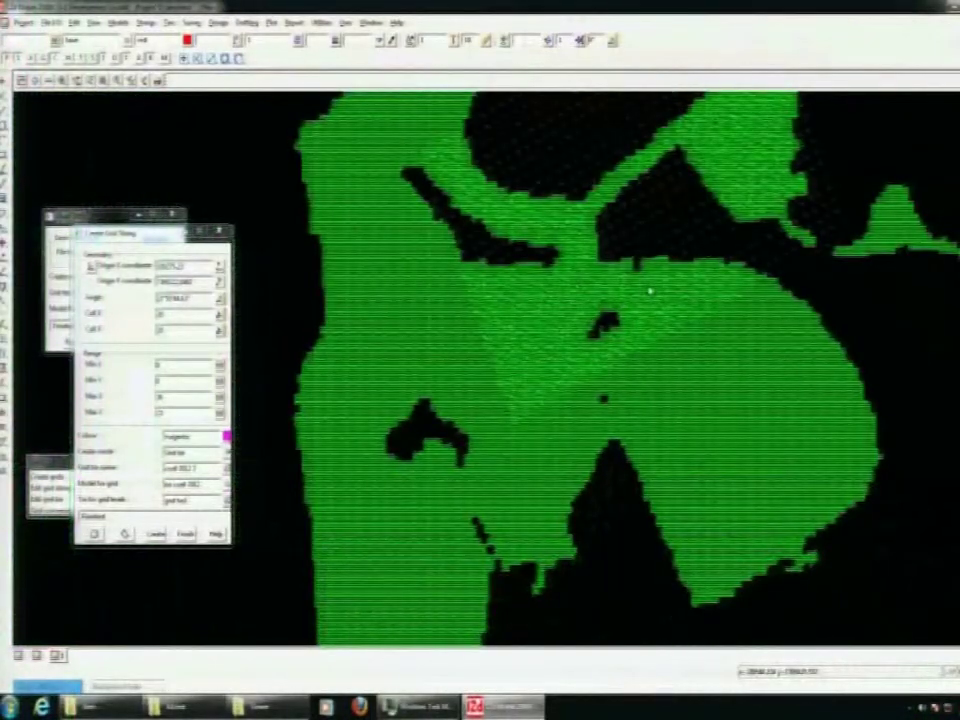
{"action": "scroll", "coordinate": [650, 290], "scroll_direction": "down", "scroll_amount": 1}
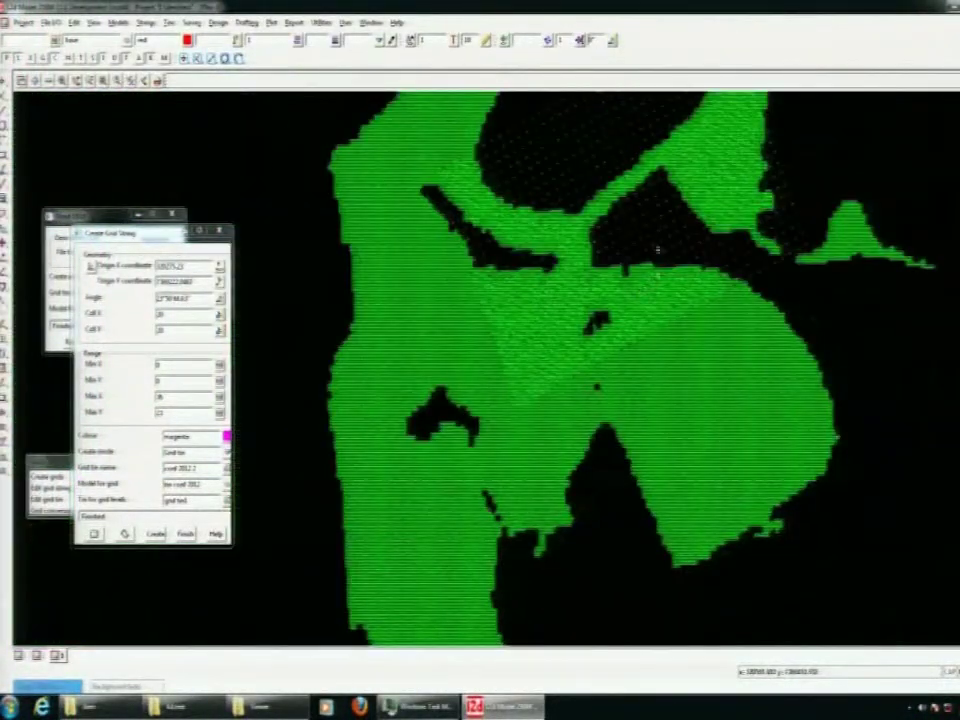
{"action": "scroll", "coordinate": [669, 205], "scroll_direction": "up", "scroll_amount": 1}
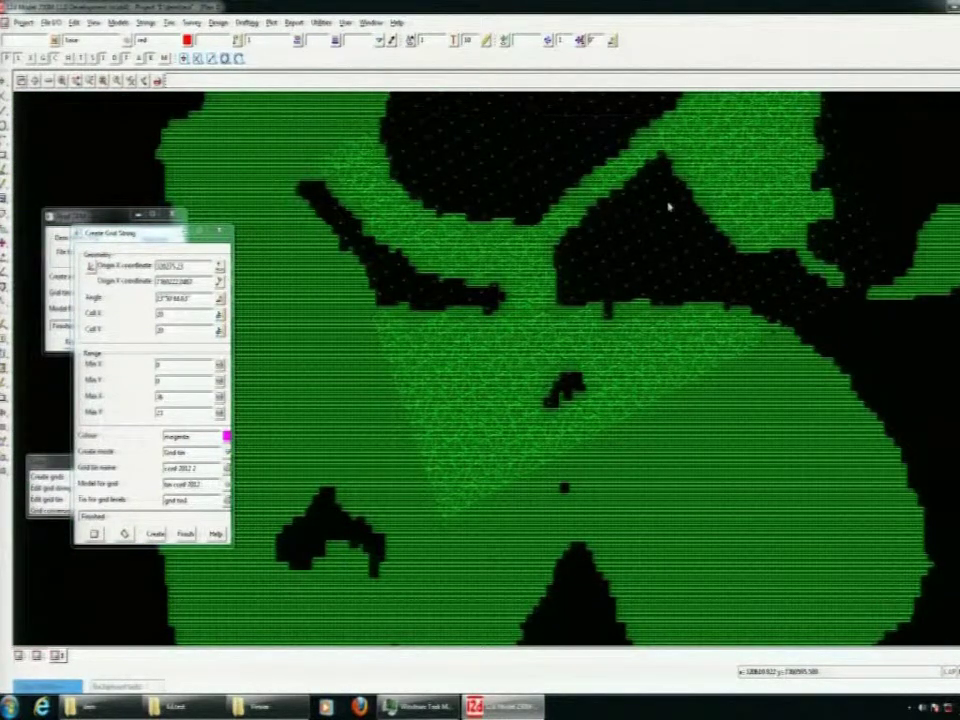
{"action": "left_click", "coordinate": [219, 231]}
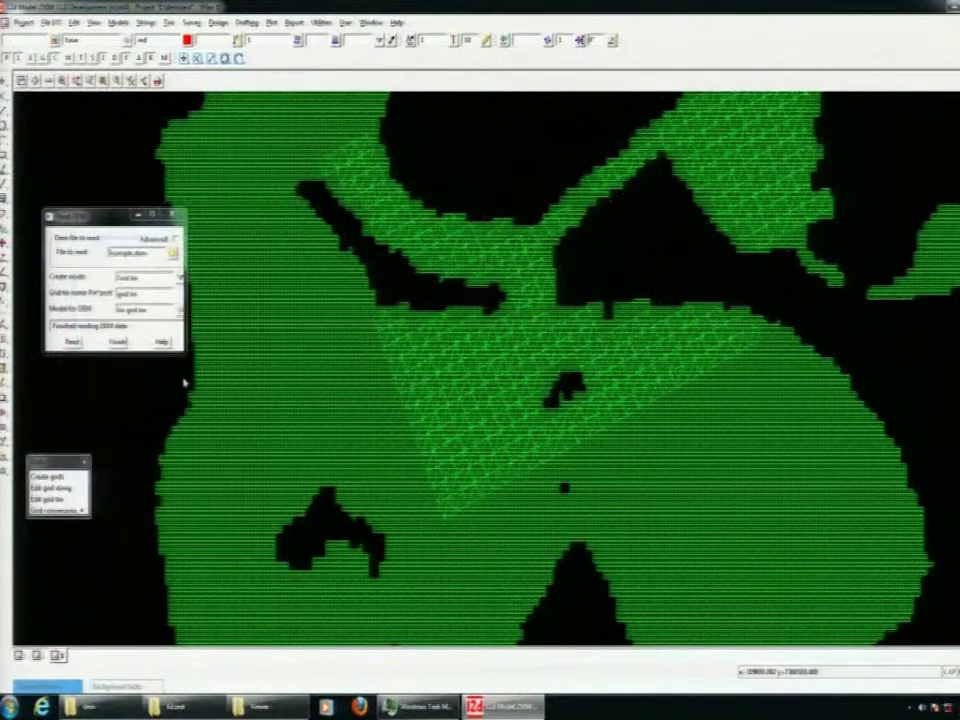
Load the grid tin "conf 2012 2" for editing and set its cell size to 10 in both X and Y.
{"action": "left_click", "coordinate": [57, 500]}
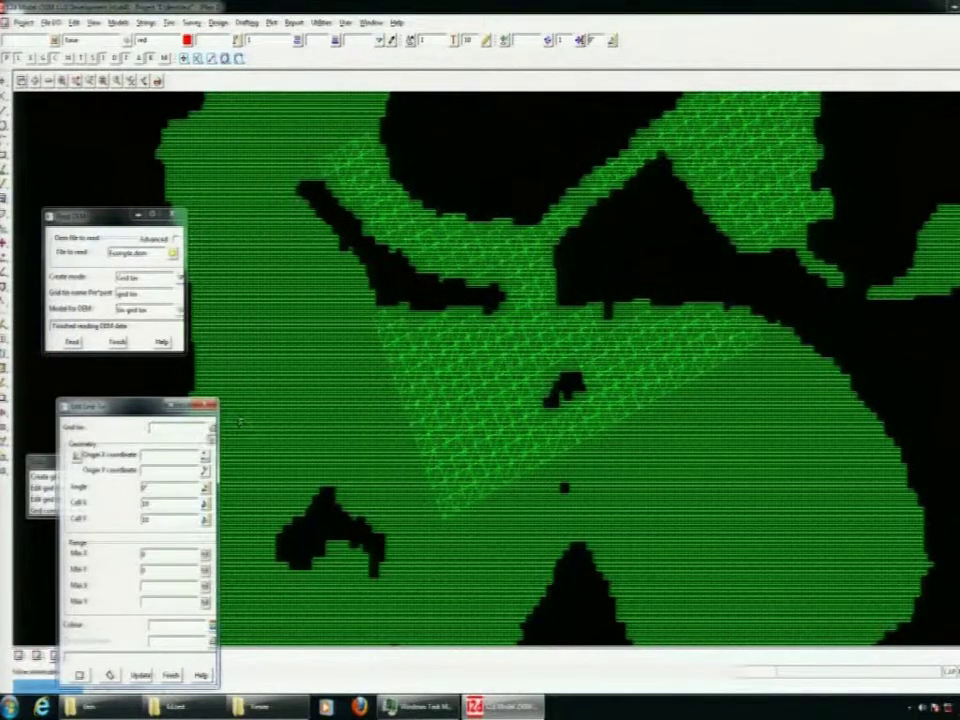
{"action": "left_click", "coordinate": [210, 428]}
{"action": "double_click", "coordinate": [254, 475]}
{"action": "left_click_drag", "start_coordinate": [140, 408], "coordinate": [139, 268]}
{"action": "left_click", "coordinate": [160, 364]}
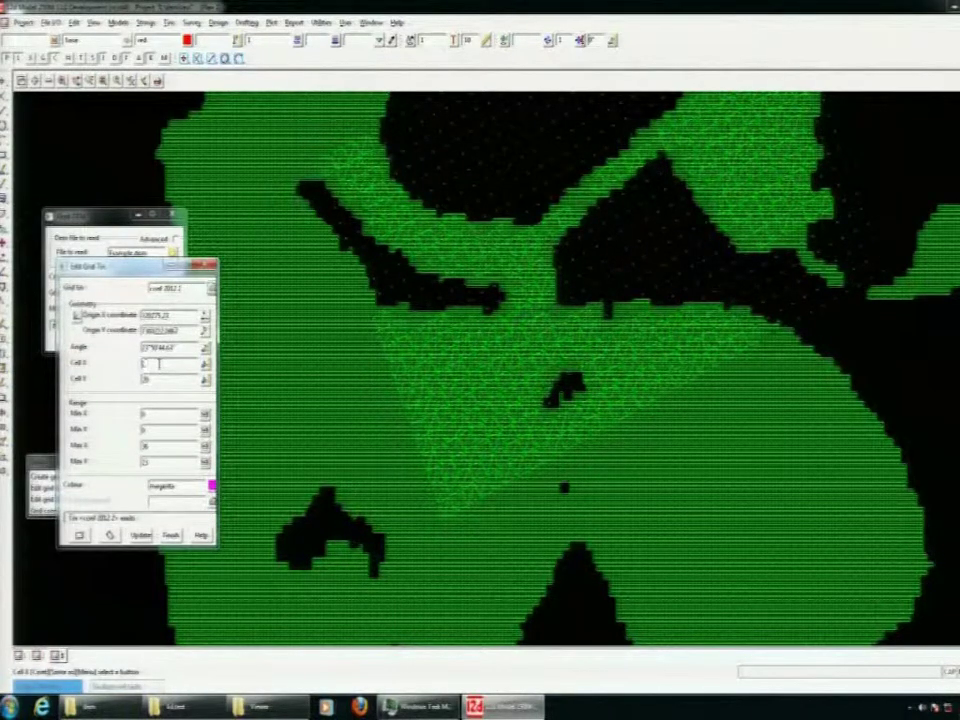
{"action": "key", "text": "Tab"}
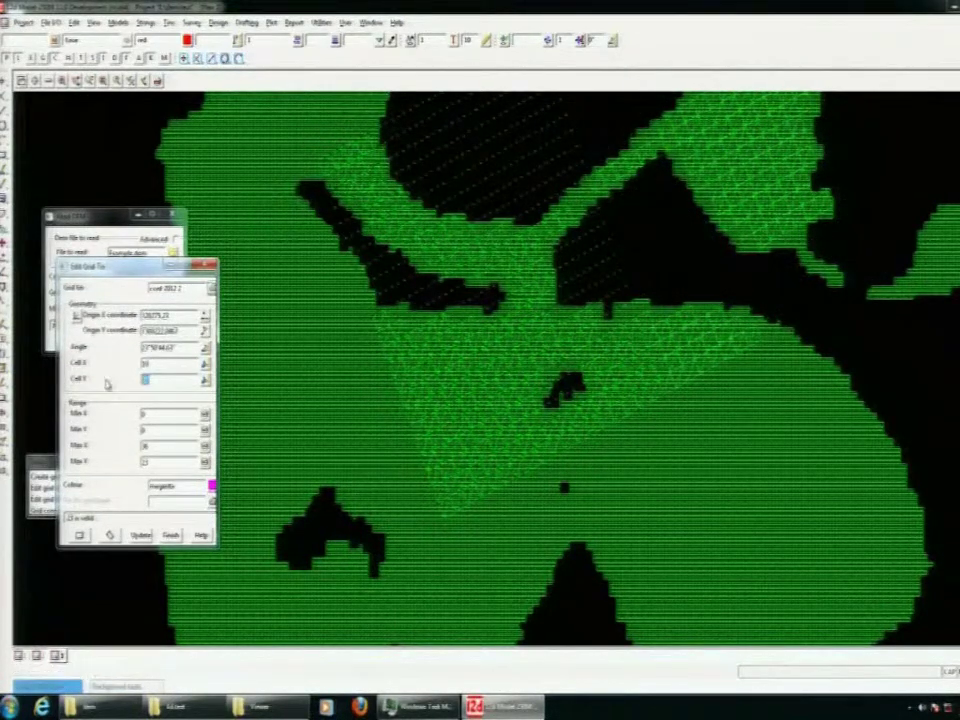
{"action": "type", "text": "10"}
Choose the imported grid tin as the source of the grid levels and update the edited grid tin.
{"action": "left_click", "coordinate": [210, 502]}
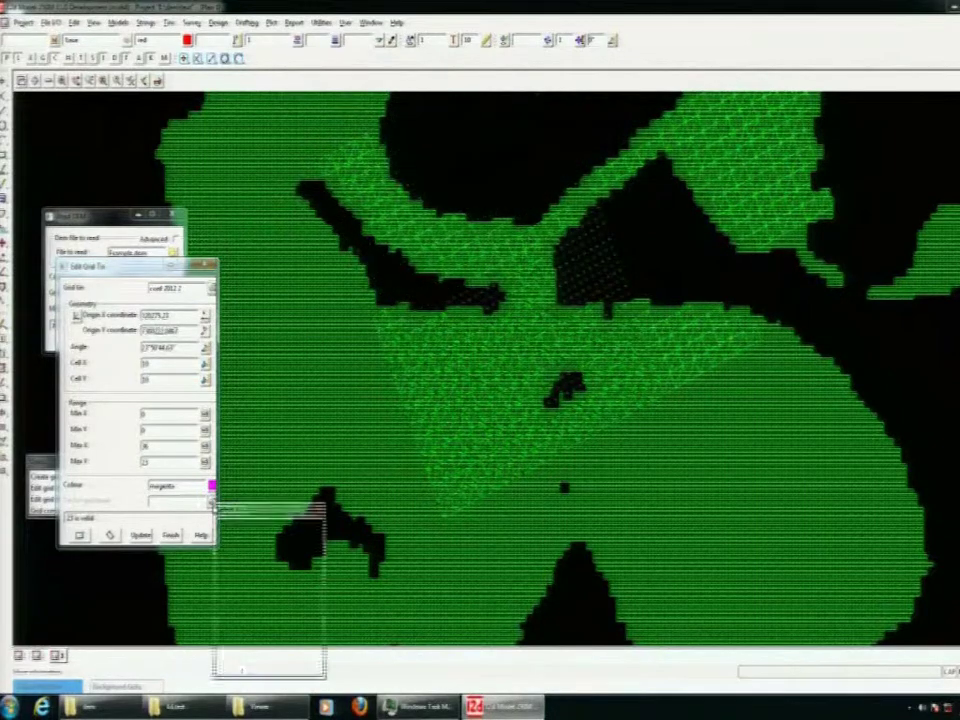
{"action": "double_click", "coordinate": [249, 561]}
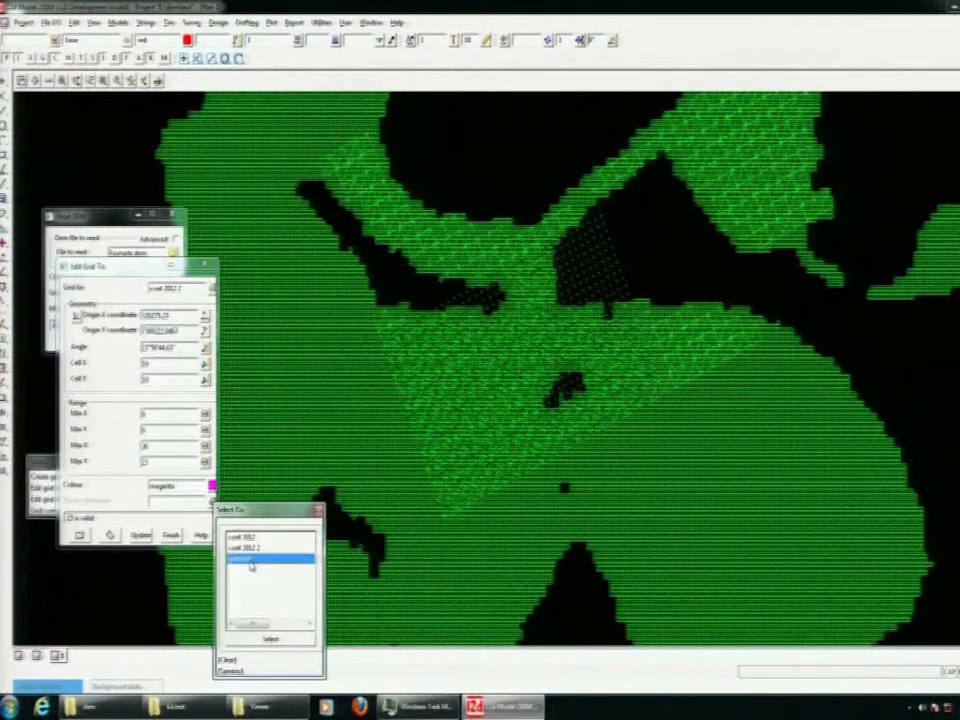
{"action": "left_click", "coordinate": [142, 537]}
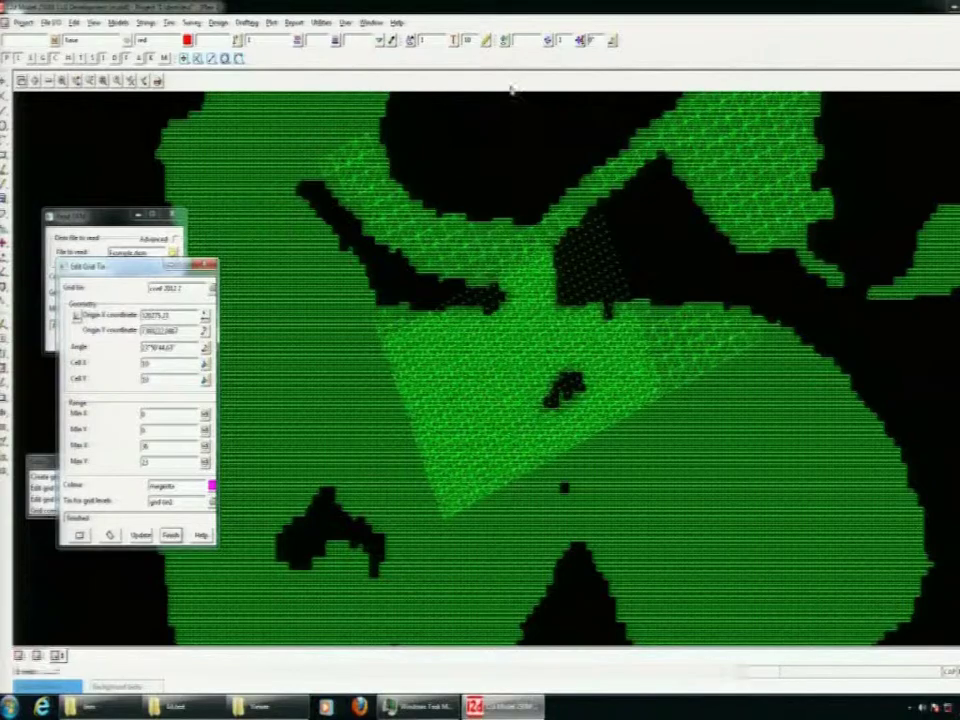
Remove the model "tin grid tin" from the plan view, inspect the refined grid alone, and close the grid tin editor.
{"action": "scroll", "coordinate": [640, 350], "scroll_direction": "up", "scroll_amount": 3}
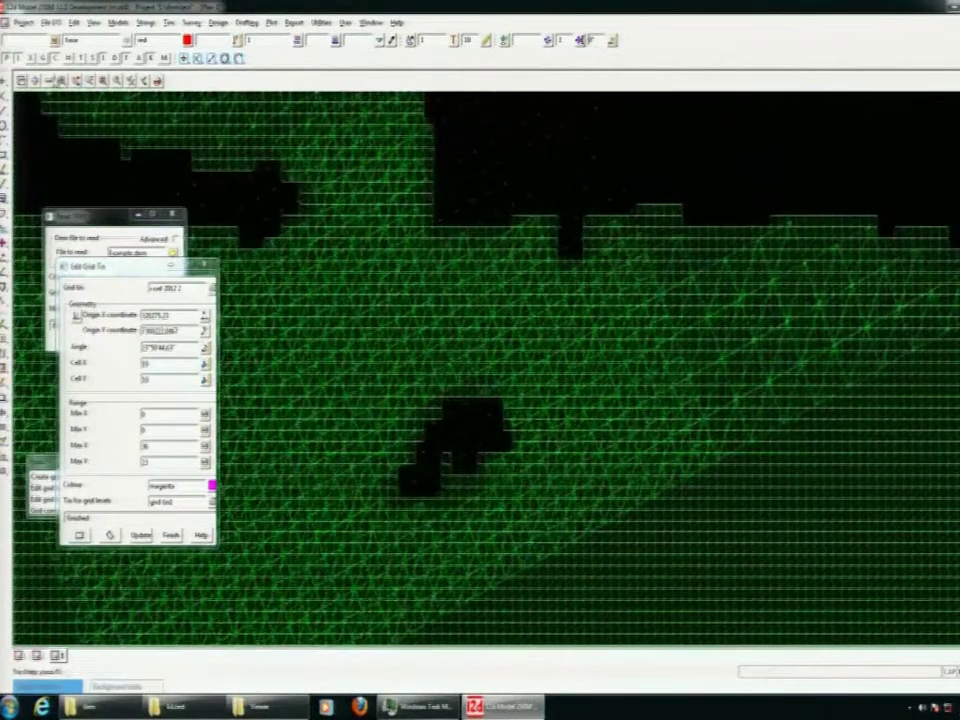
{"action": "left_click", "coordinate": [50, 81]}
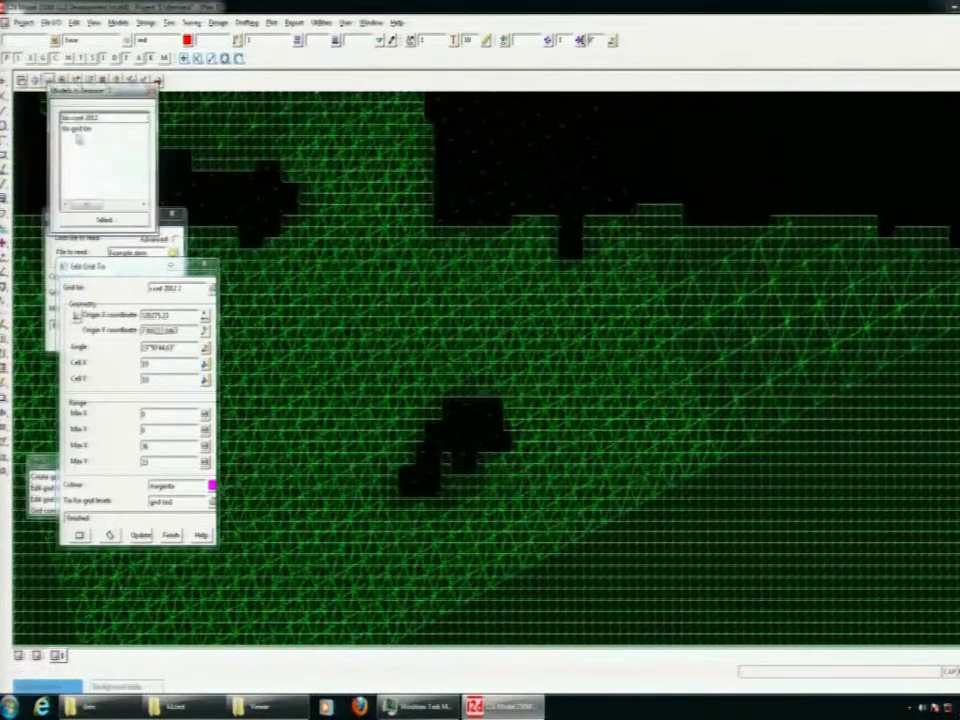
{"action": "left_click", "coordinate": [104, 130]}
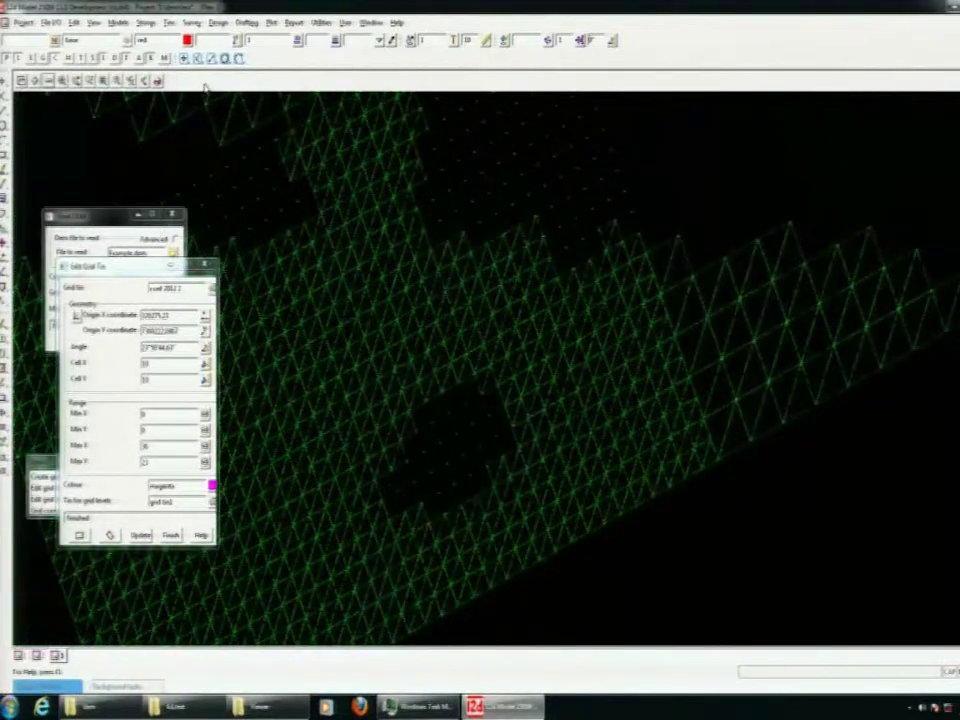
{"action": "scroll", "coordinate": [594, 283], "scroll_direction": "down", "scroll_amount": 2}
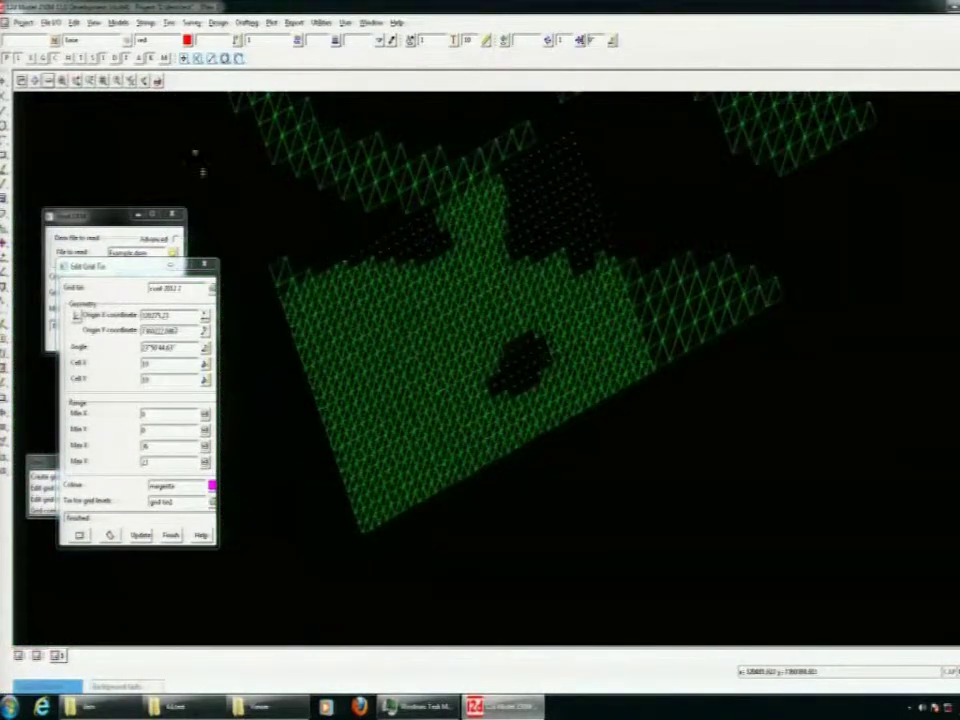
{"action": "left_click", "coordinate": [202, 266]}
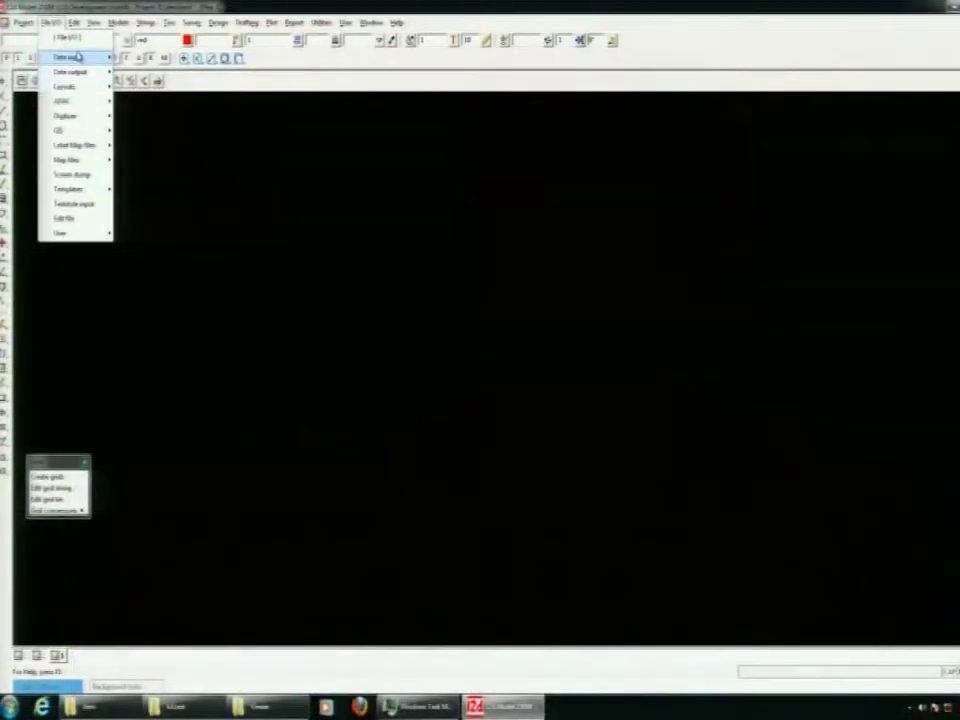
Open the reader for LAS files as grid string and review its file, model, fencing, grid and create mode settings.
{"action": "mouse_move", "coordinate": [66, 86]}
{"action": "mouse_move", "coordinate": [173, 110]}
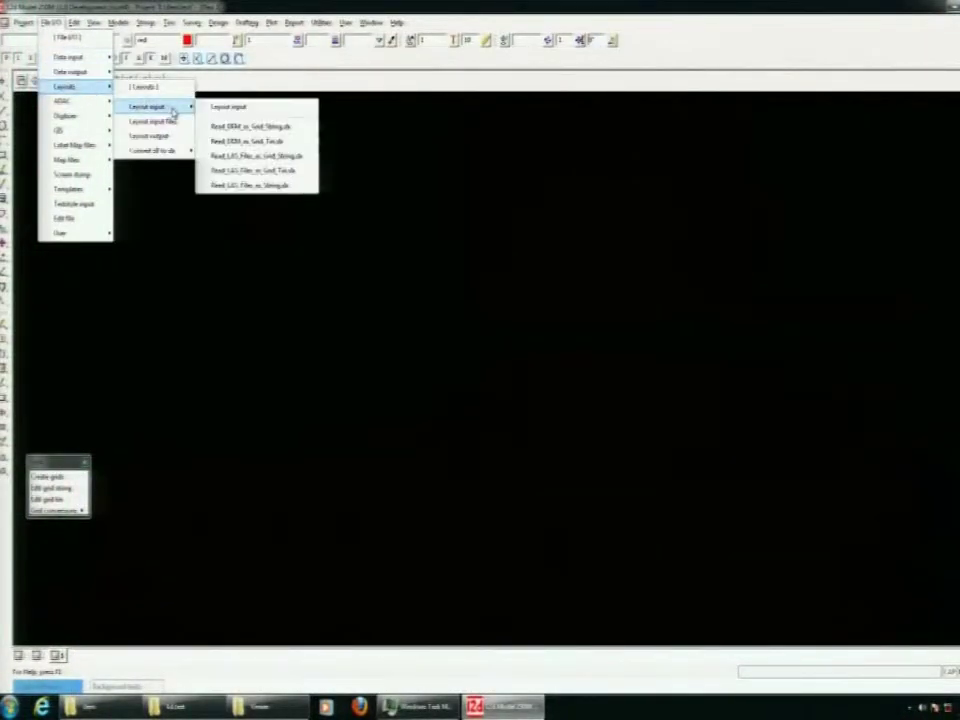
{"action": "left_click", "coordinate": [284, 157]}
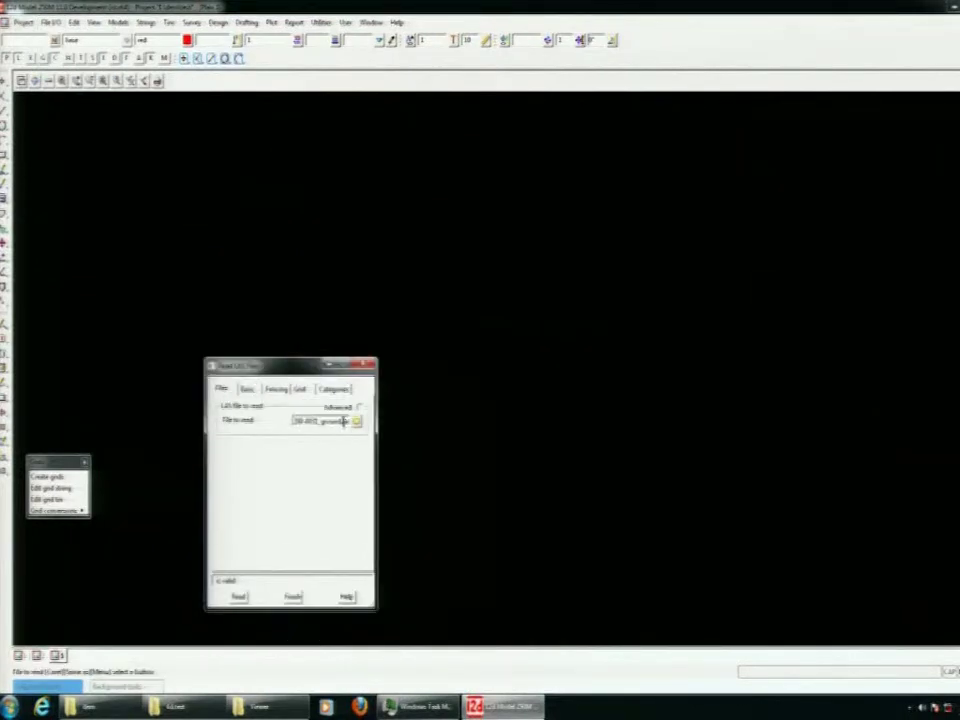
{"action": "left_click", "coordinate": [247, 390]}
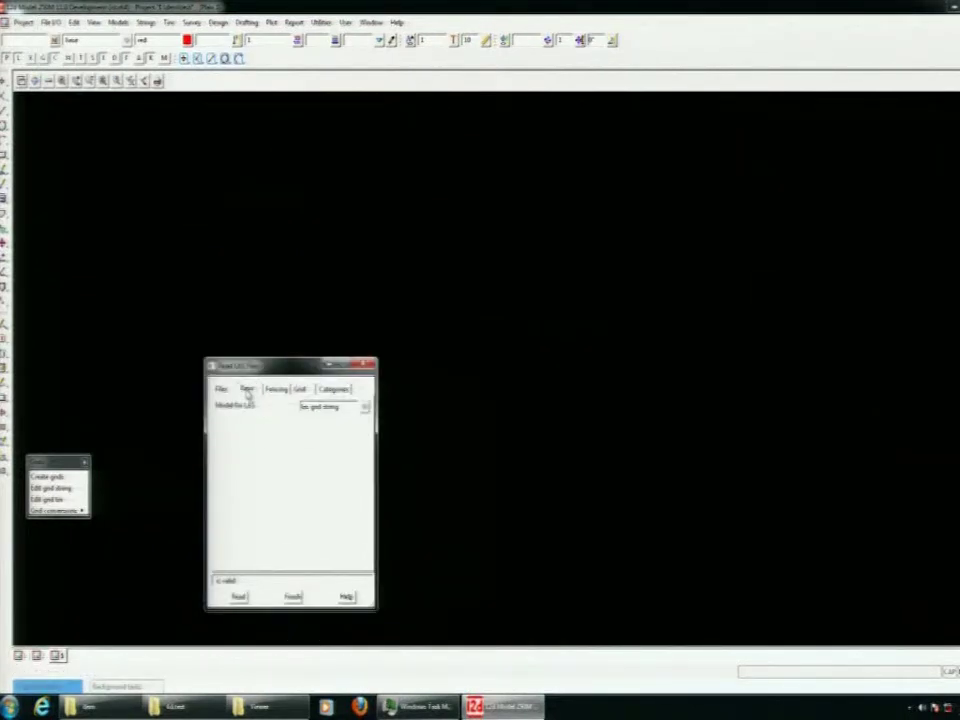
{"action": "left_click", "coordinate": [278, 390]}
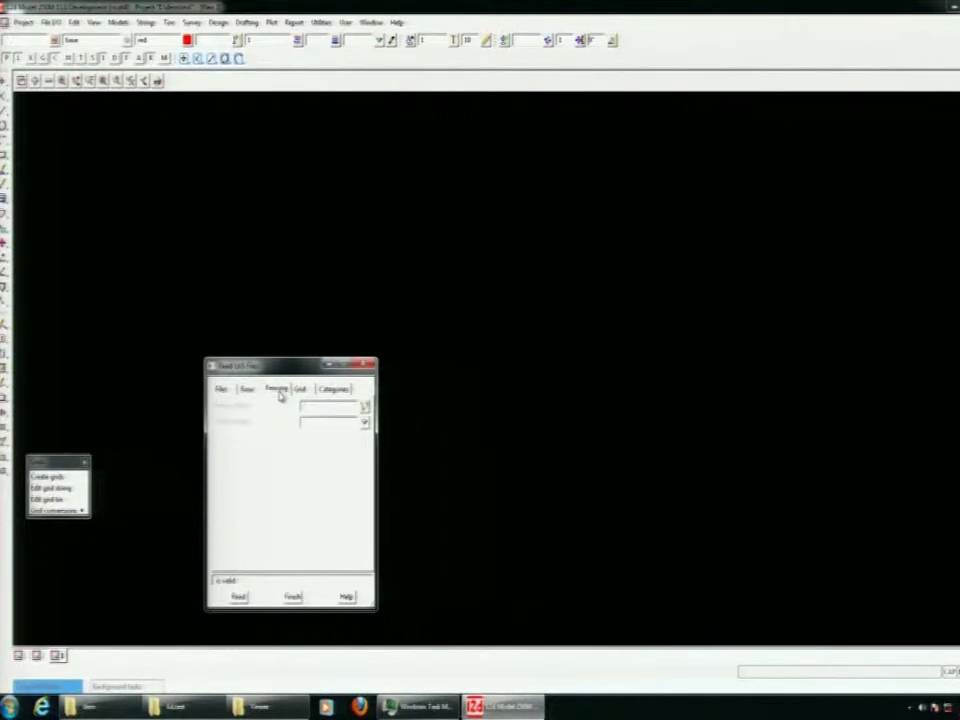
{"action": "left_click", "coordinate": [221, 389]}
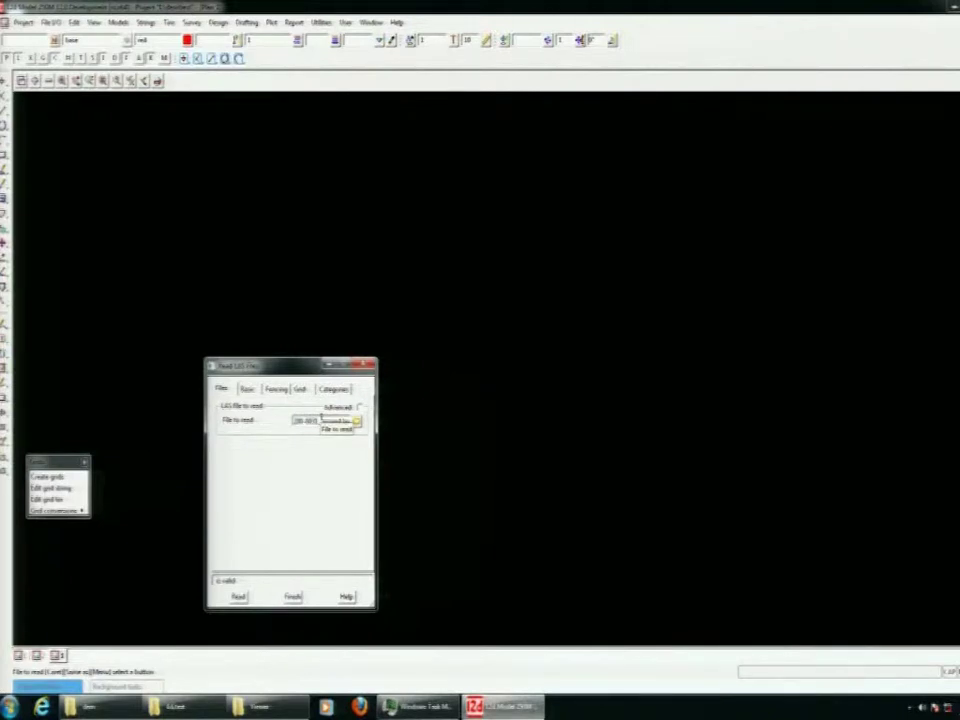
{"action": "left_click", "coordinate": [299, 389]}
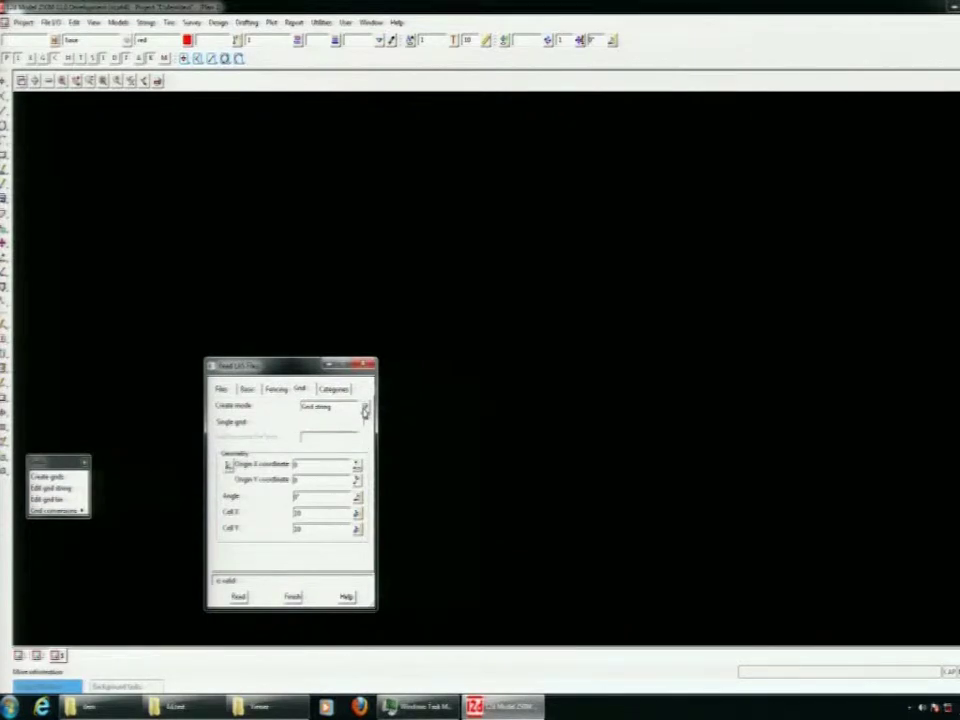
{"action": "left_click_drag", "start_coordinate": [303, 376], "coordinate": [303, 337]}
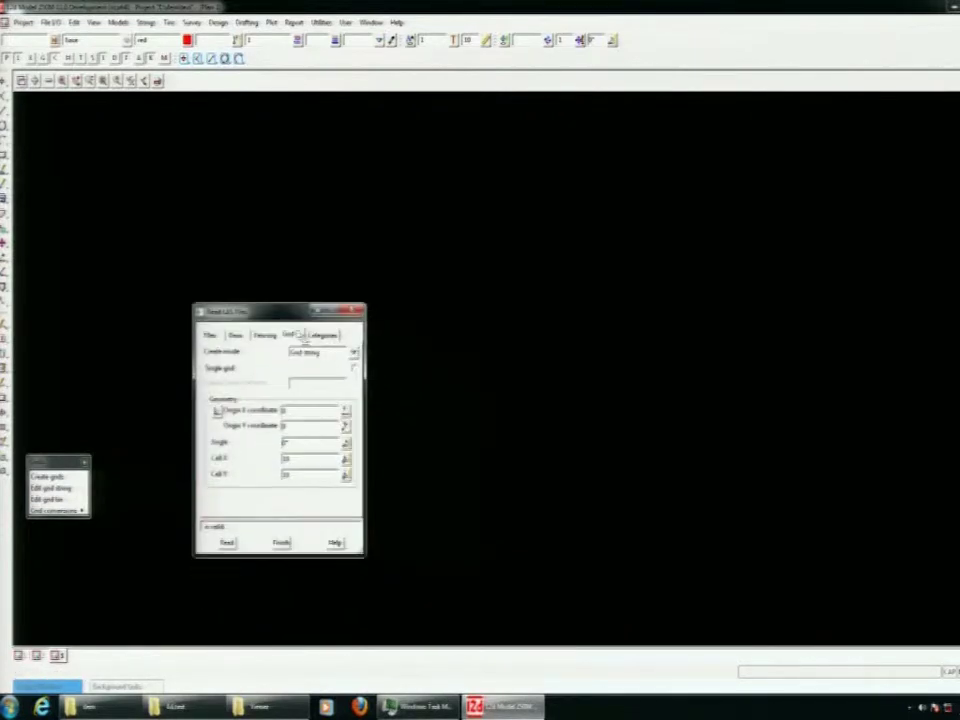
{"action": "left_click", "coordinate": [353, 356]}
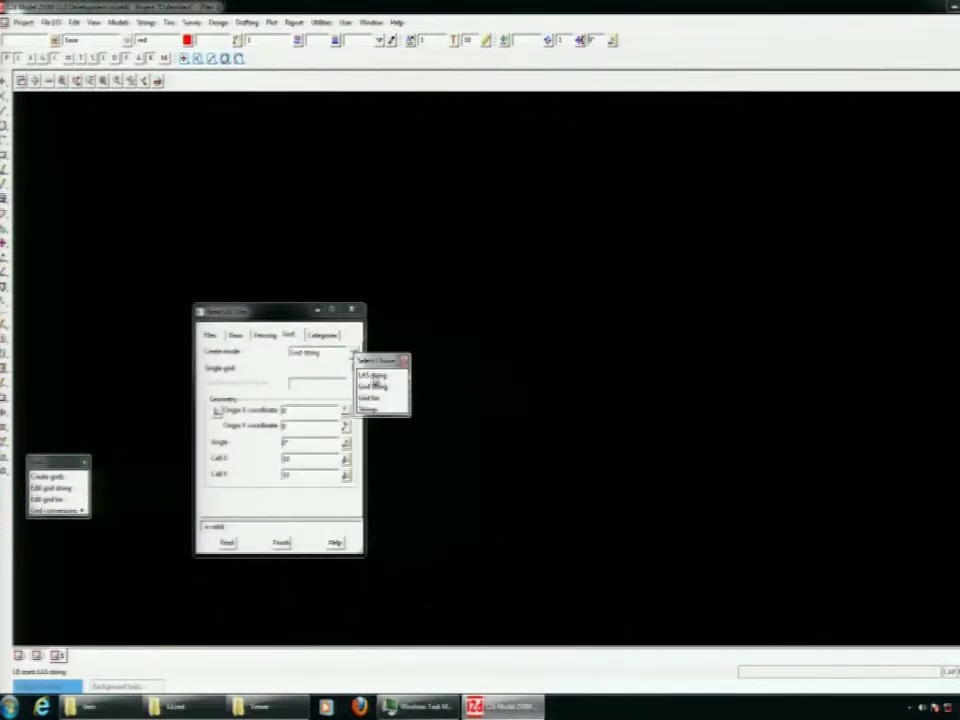
Open the reader for LAS files as string and read the ground LAS file into the model "las string".
{"action": "left_click", "coordinate": [50, 21]}
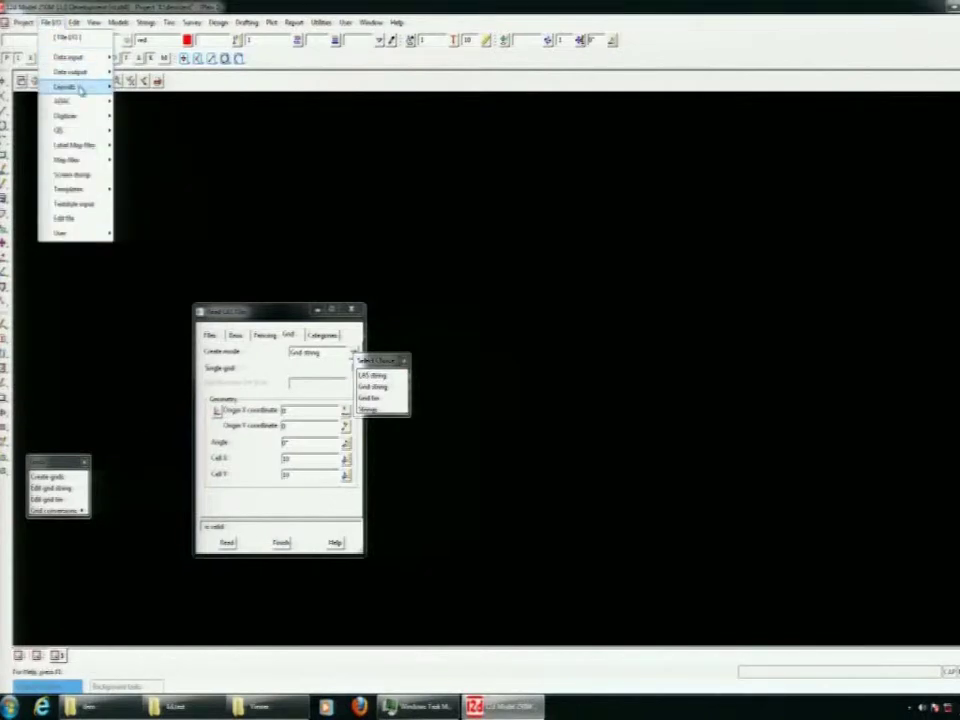
{"action": "mouse_move", "coordinate": [82, 88]}
{"action": "mouse_move", "coordinate": [180, 106]}
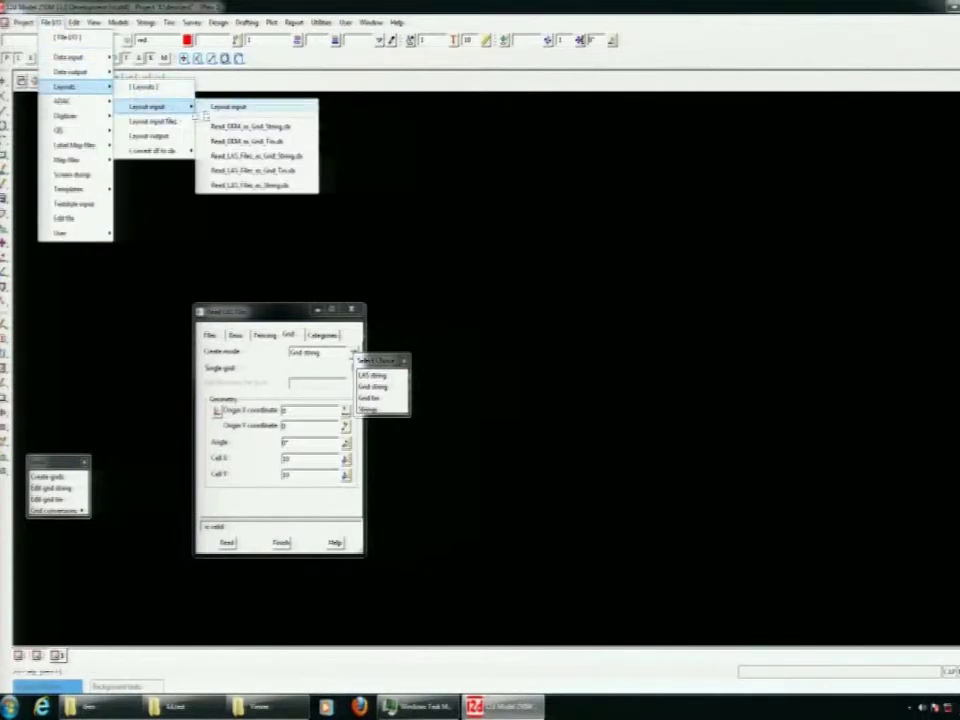
{"action": "left_click", "coordinate": [290, 185]}
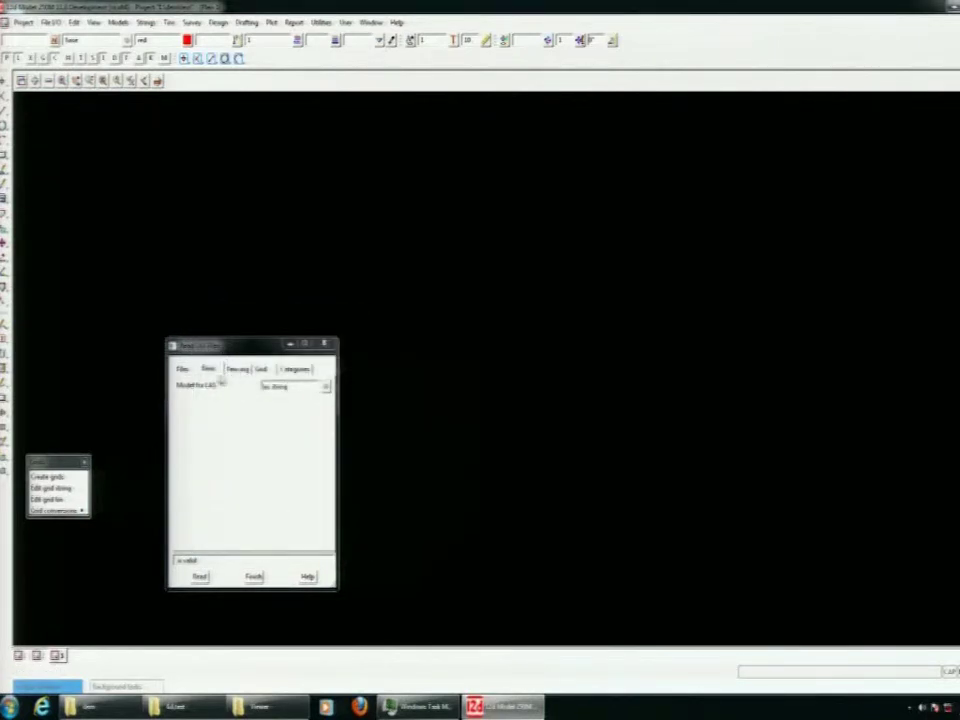
{"action": "left_click_drag", "start_coordinate": [236, 350], "coordinate": [290, 352]}
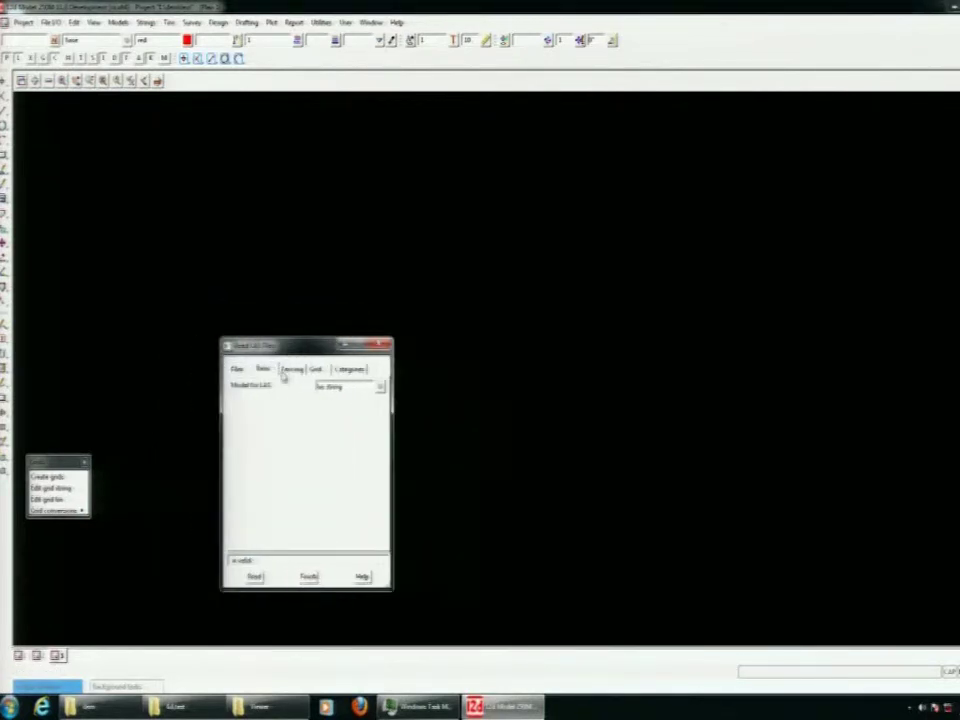
{"action": "left_click", "coordinate": [254, 577]}
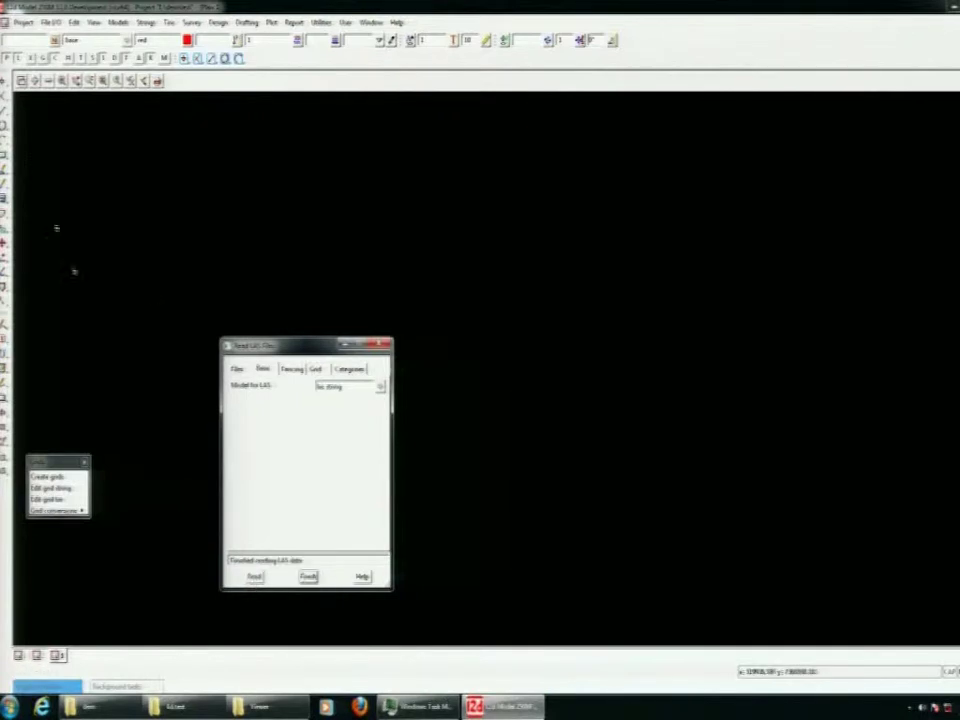
Add the model "las string" to the plan view and move the reader panel clear of the data.
{"action": "left_click", "coordinate": [35, 80]}
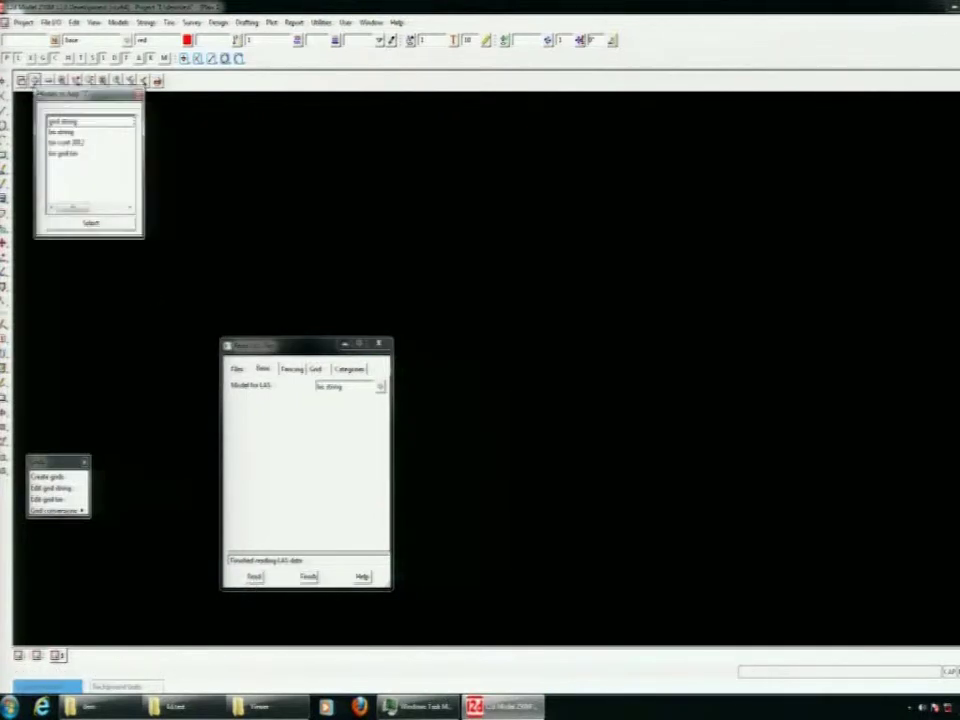
{"action": "double_click", "coordinate": [82, 133]}
{"action": "left_click_drag", "start_coordinate": [303, 341], "coordinate": [101, 214]}
Look up the model information for "las string", check its number of vertices, and close the information panel.
{"action": "left_click", "coordinate": [118, 22]}
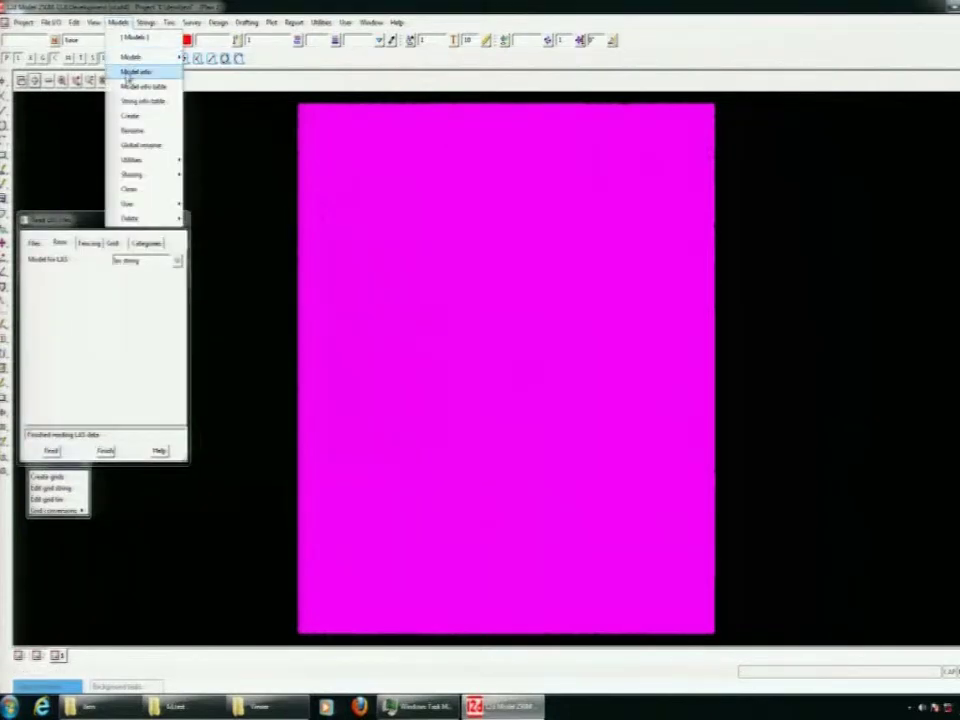
{"action": "left_click", "coordinate": [127, 73]}
{"action": "left_click", "coordinate": [221, 107]}
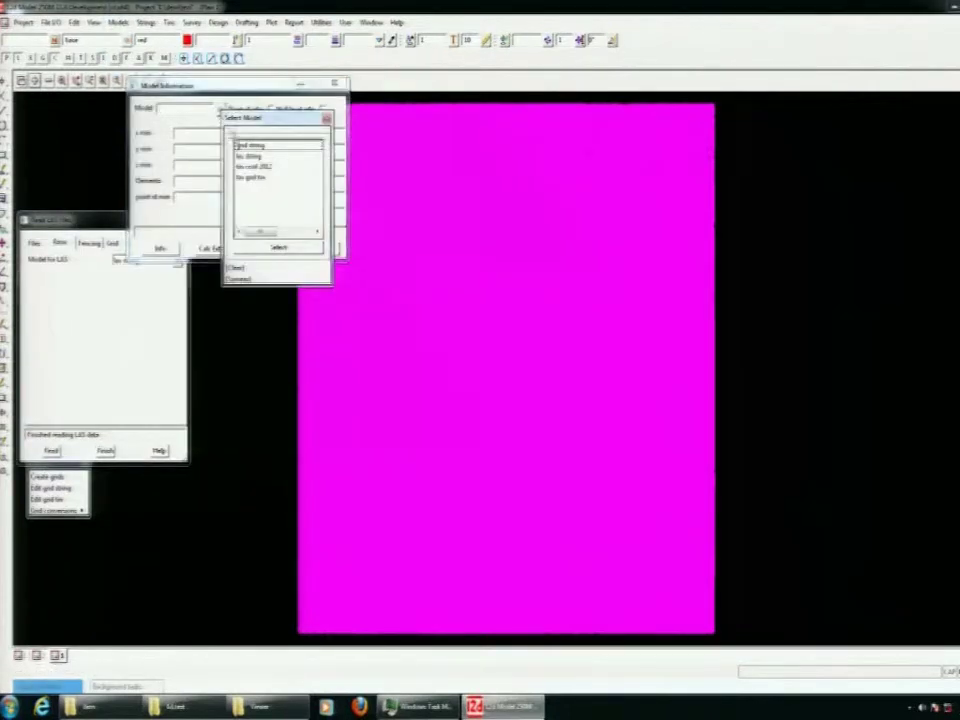
{"action": "double_click", "coordinate": [251, 157]}
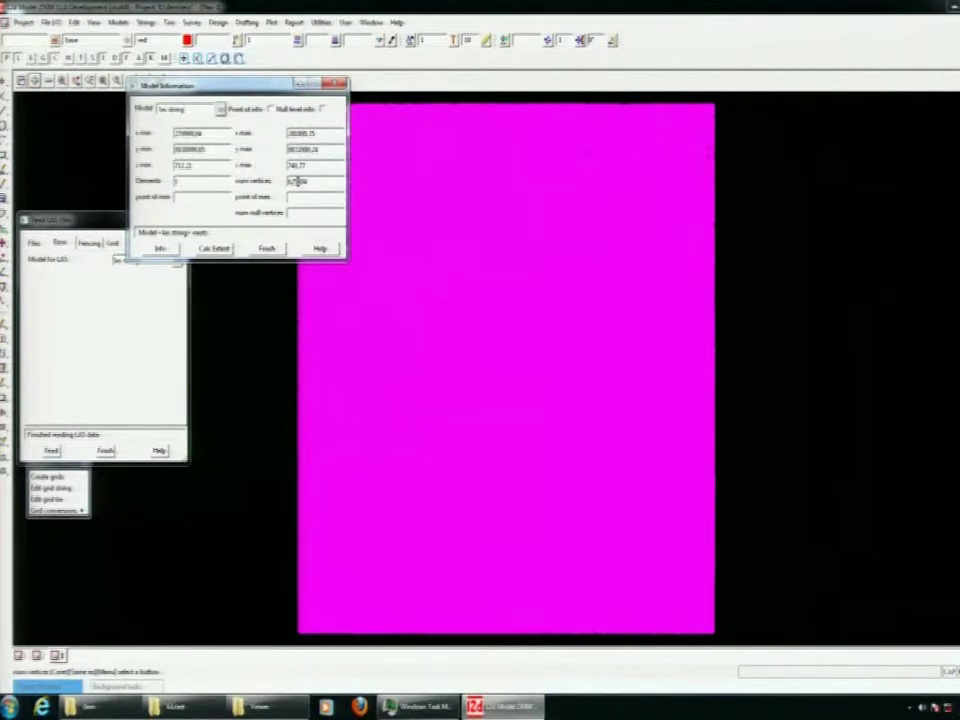
{"action": "left_click", "coordinate": [339, 84]}
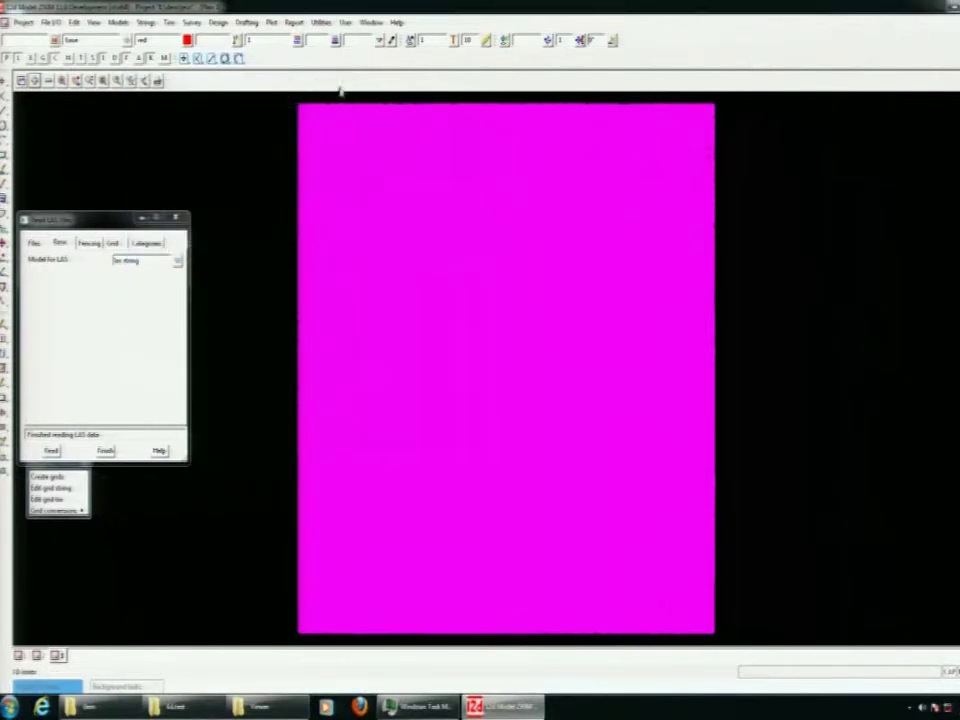
Examine the LAS point cloud up close in the plan view and inquire on one of its points.
{"action": "scroll", "coordinate": [520, 298], "scroll_direction": "up", "scroll_amount": 3}
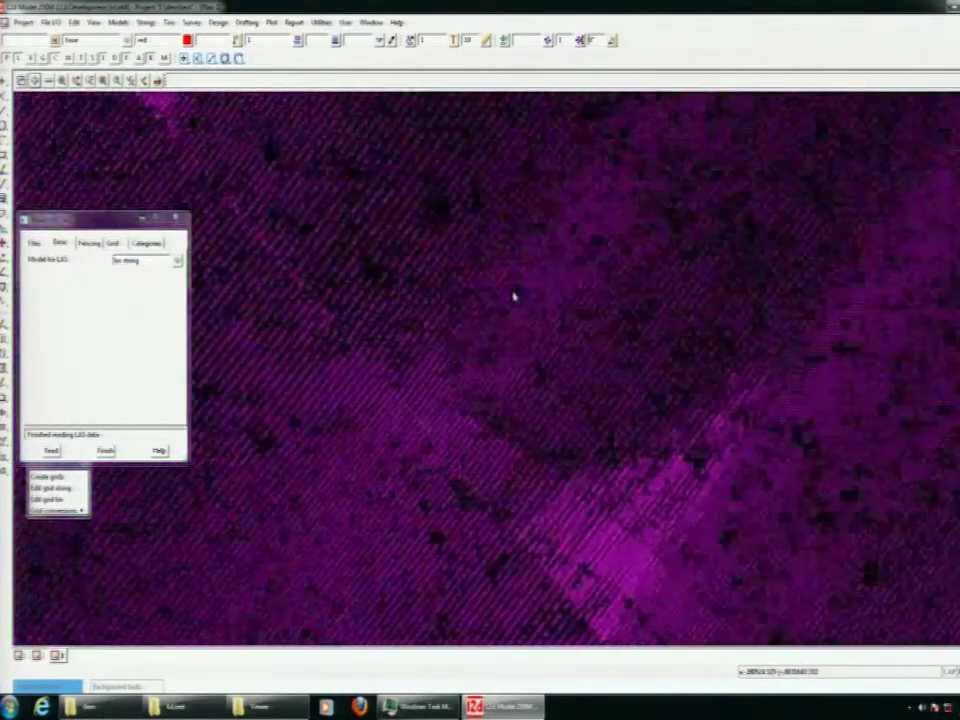
{"action": "scroll", "coordinate": [506, 334], "scroll_direction": "up", "scroll_amount": 3}
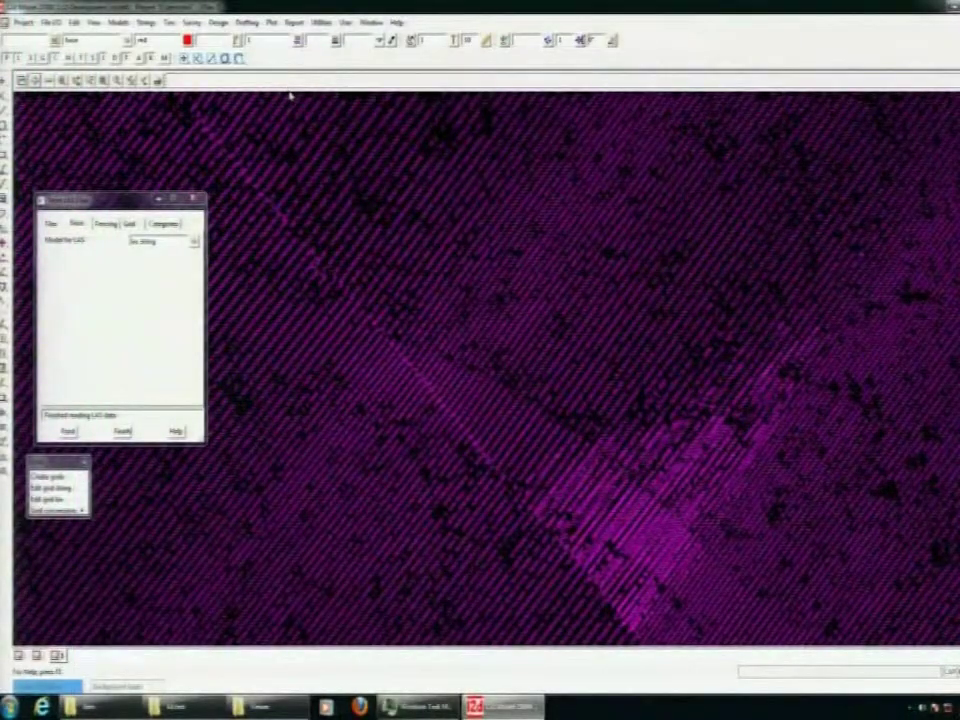
{"action": "scroll", "coordinate": [341, 210], "scroll_direction": "up", "scroll_amount": 3}
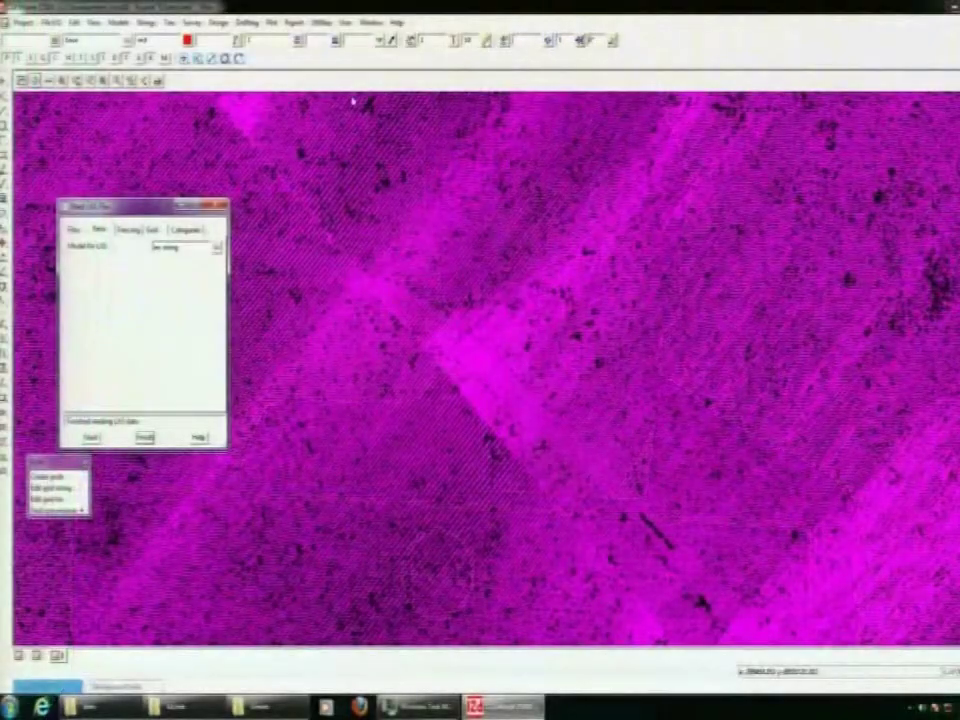
{"action": "scroll", "coordinate": [527, 343], "scroll_direction": "up", "scroll_amount": 3}
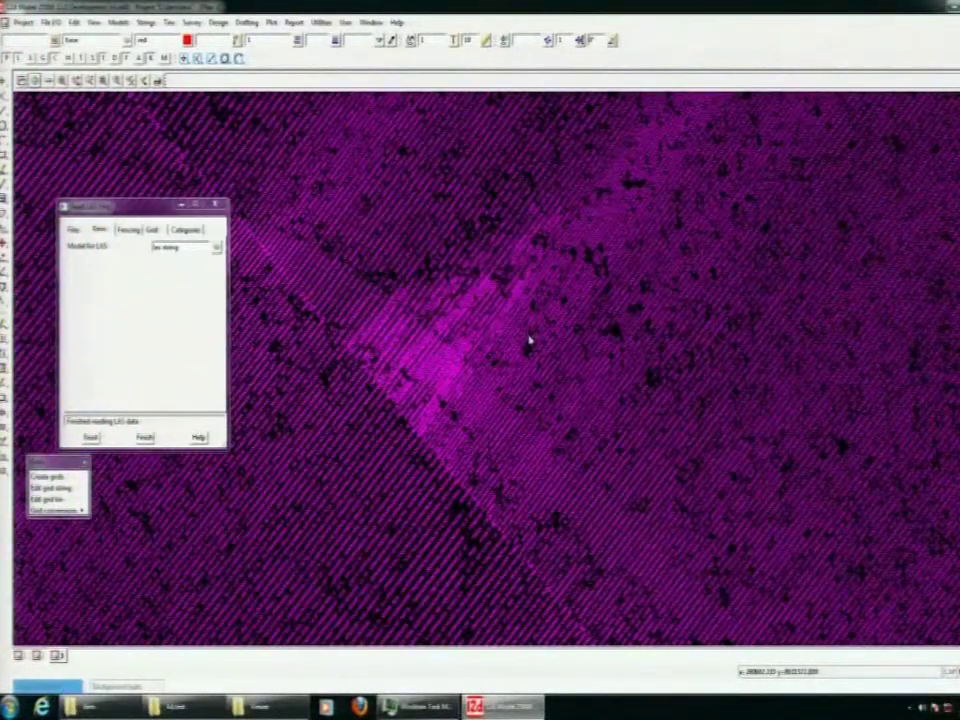
{"action": "scroll", "coordinate": [530, 343], "scroll_direction": "up", "scroll_amount": 2}
{"action": "scroll", "coordinate": [534, 342], "scroll_direction": "up", "scroll_amount": 5}
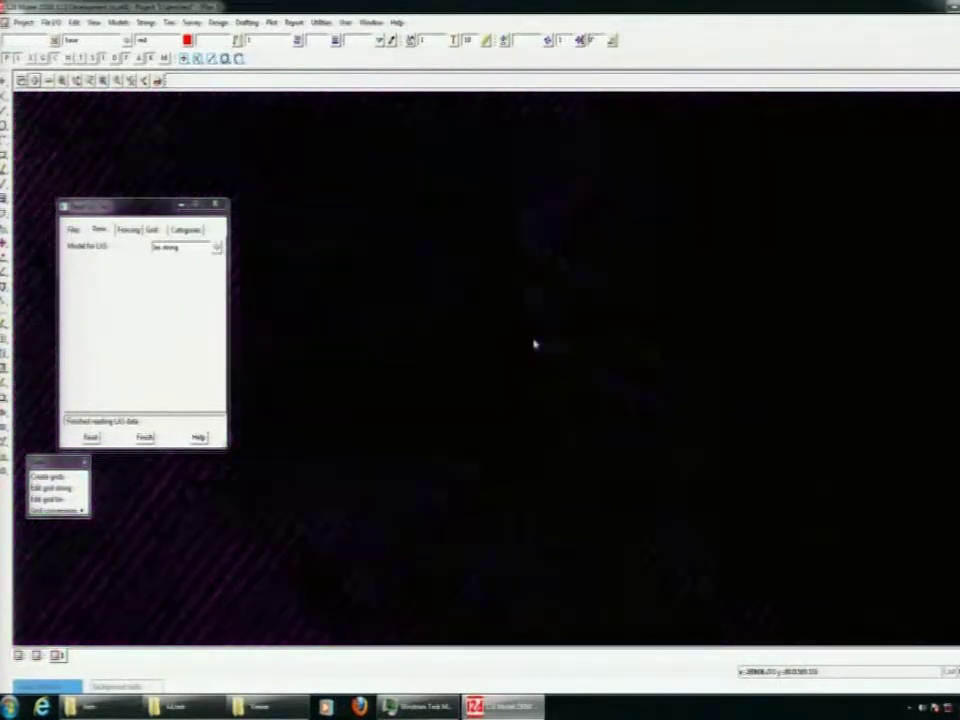
{"action": "key", "text": "i"}
{"action": "left_click", "coordinate": [452, 254]}
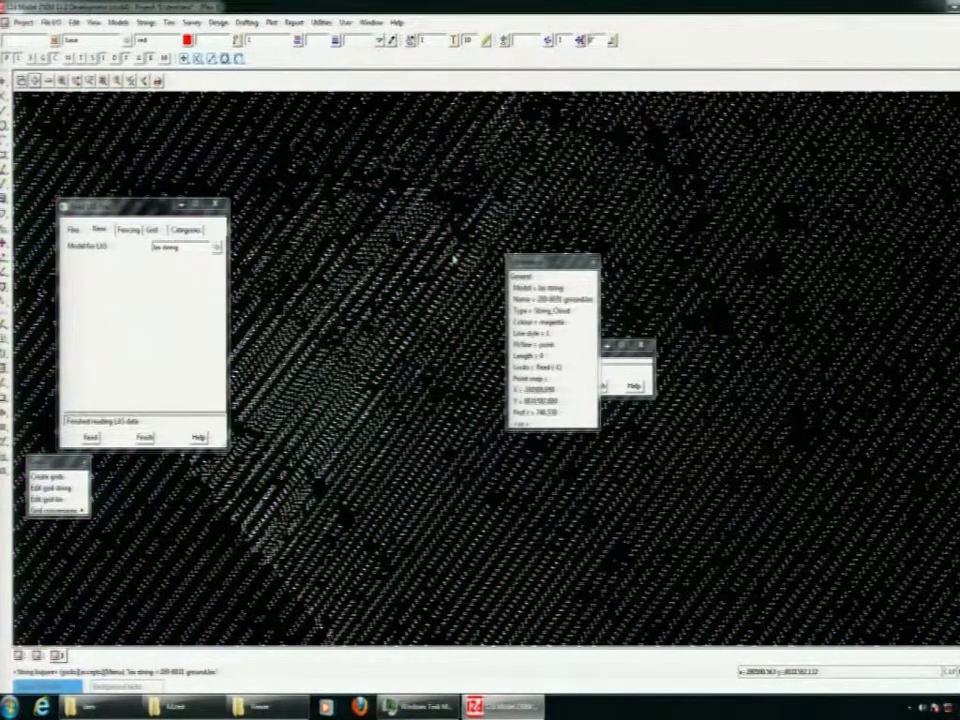
Close the string inquiry, open the reader for LAS files as grid string, and move its panel beside the existing LAS reader.
{"action": "left_click", "coordinate": [598, 386]}
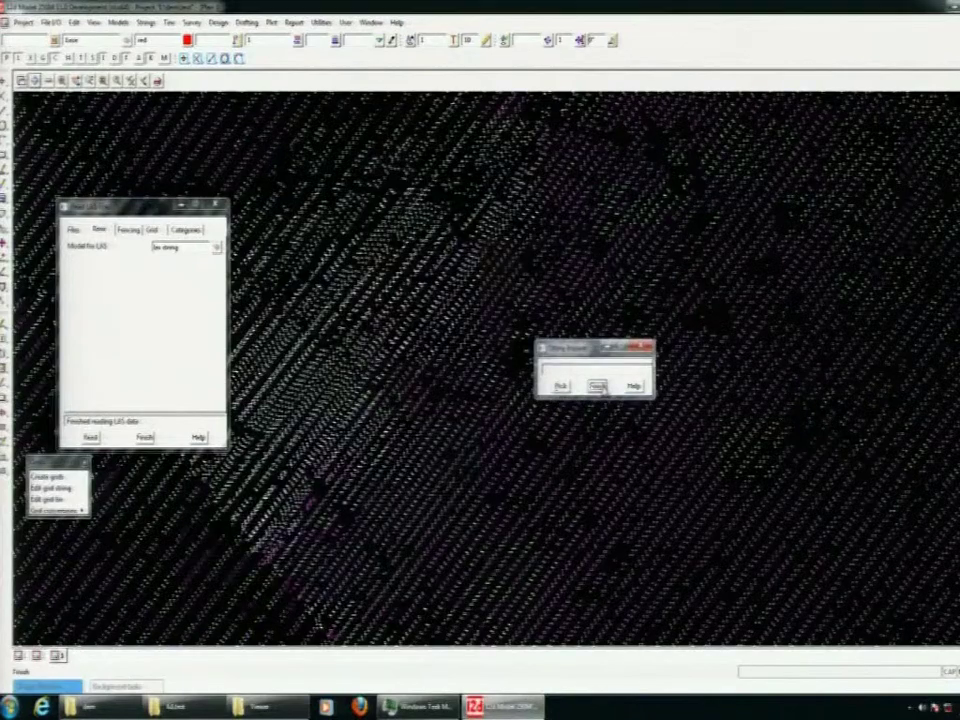
{"action": "left_click", "coordinate": [50, 22]}
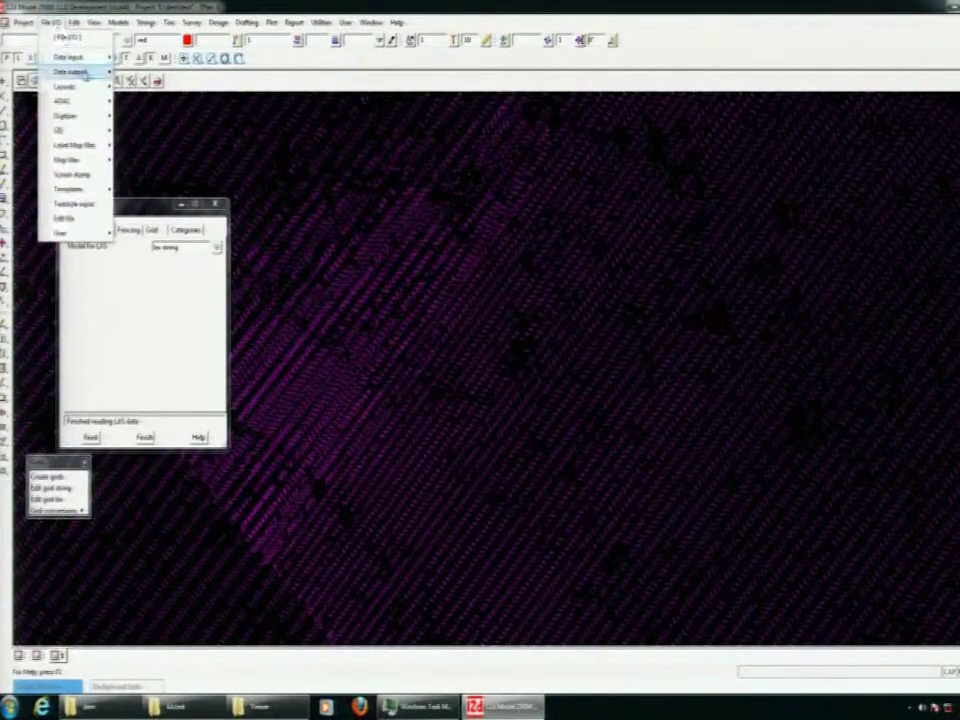
{"action": "mouse_move", "coordinate": [80, 87]}
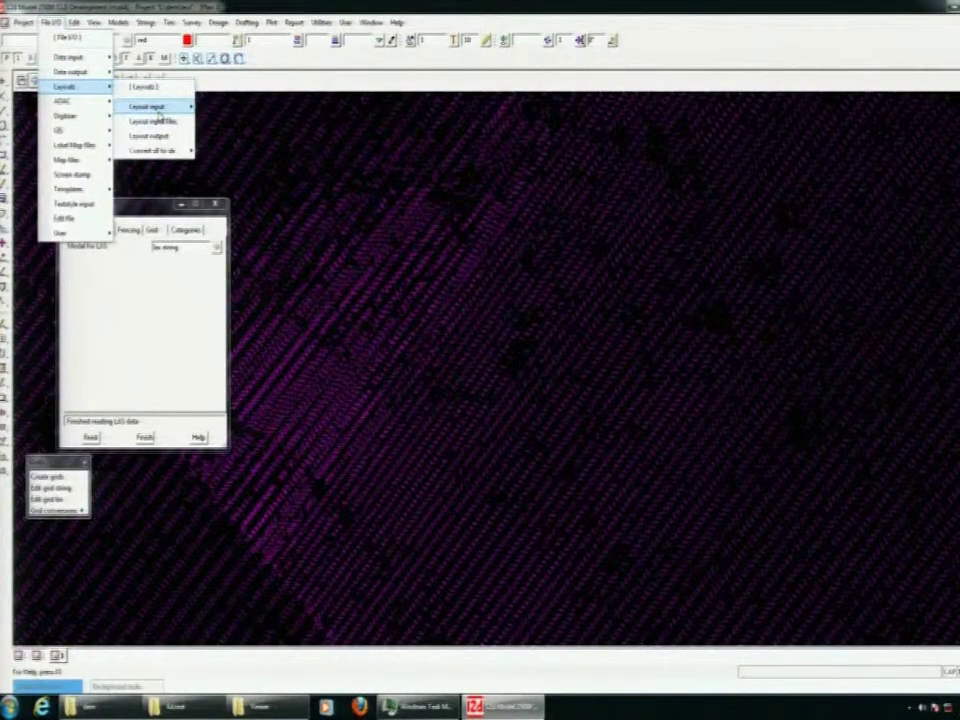
{"action": "mouse_move", "coordinate": [152, 106]}
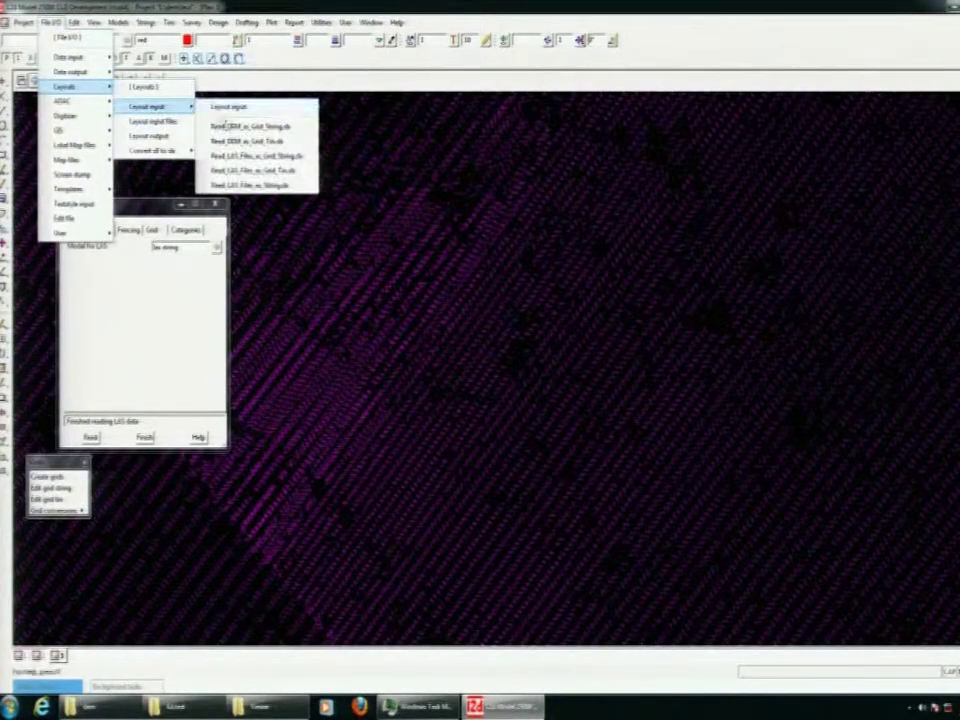
{"action": "left_click", "coordinate": [283, 158]}
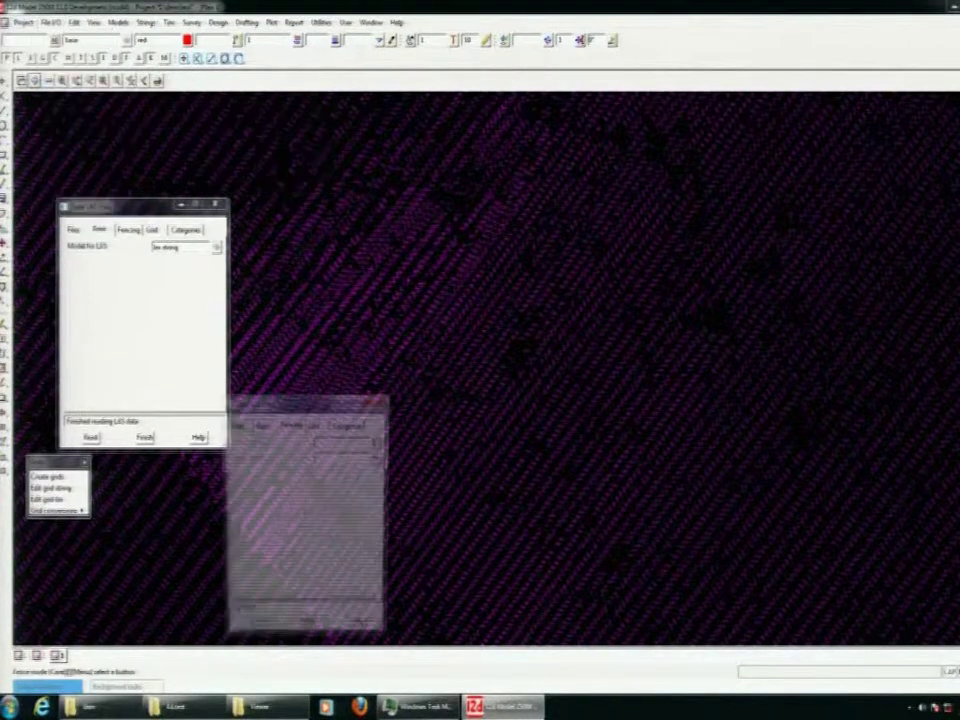
{"action": "left_click_drag", "start_coordinate": [304, 404], "coordinate": [325, 313]}
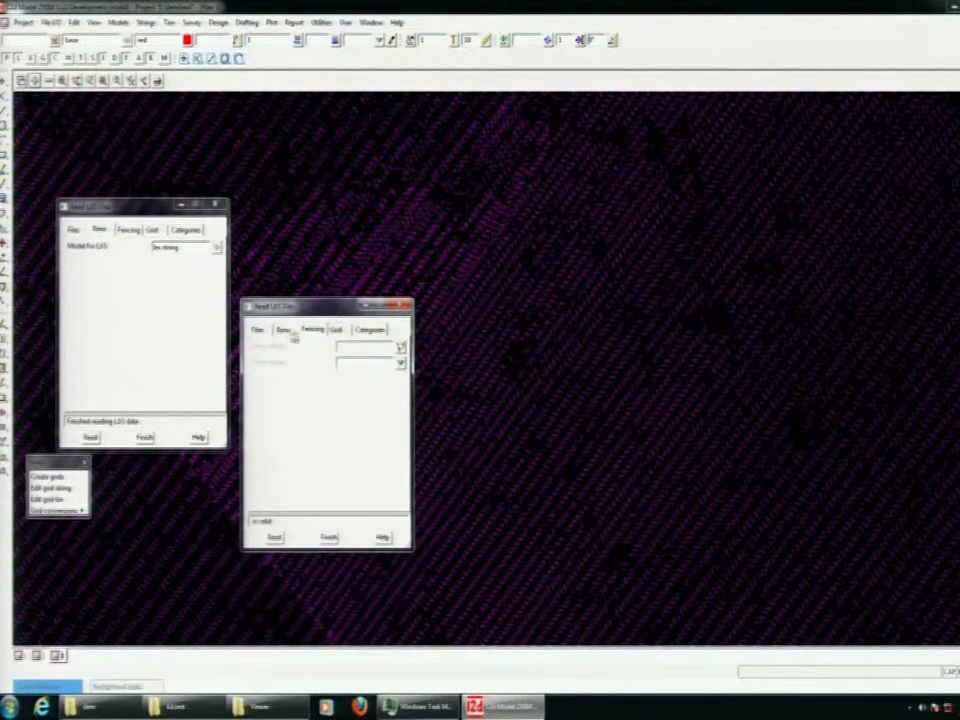
Check the ground LAS file set in both readers and review the grid string reader's geometry settings and create mode choices.
{"action": "left_click", "coordinate": [257, 330]}
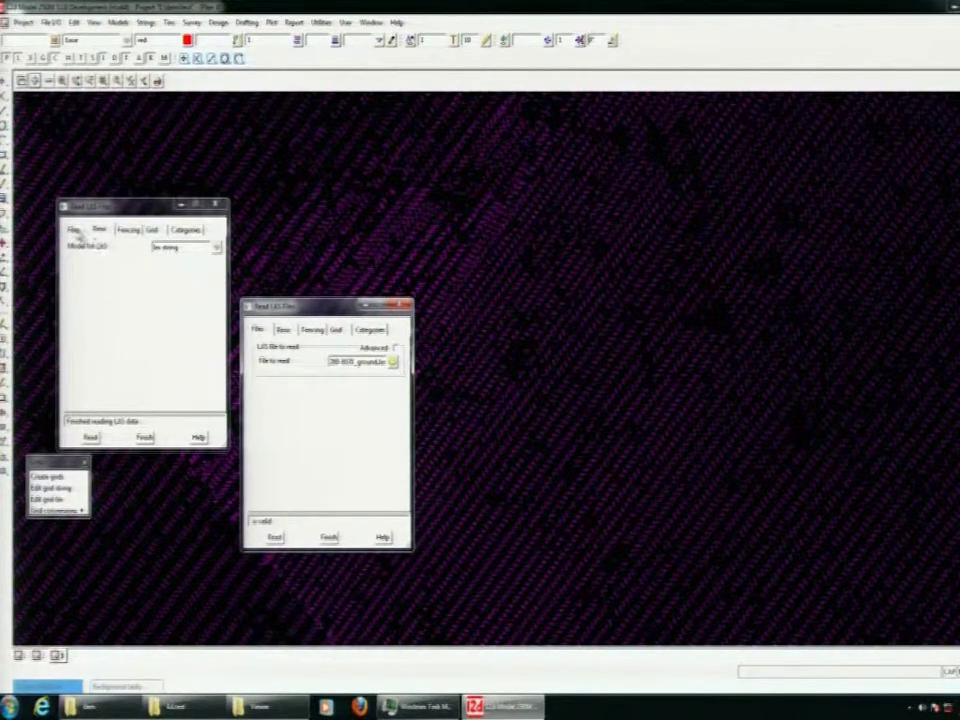
{"action": "left_click", "coordinate": [74, 230]}
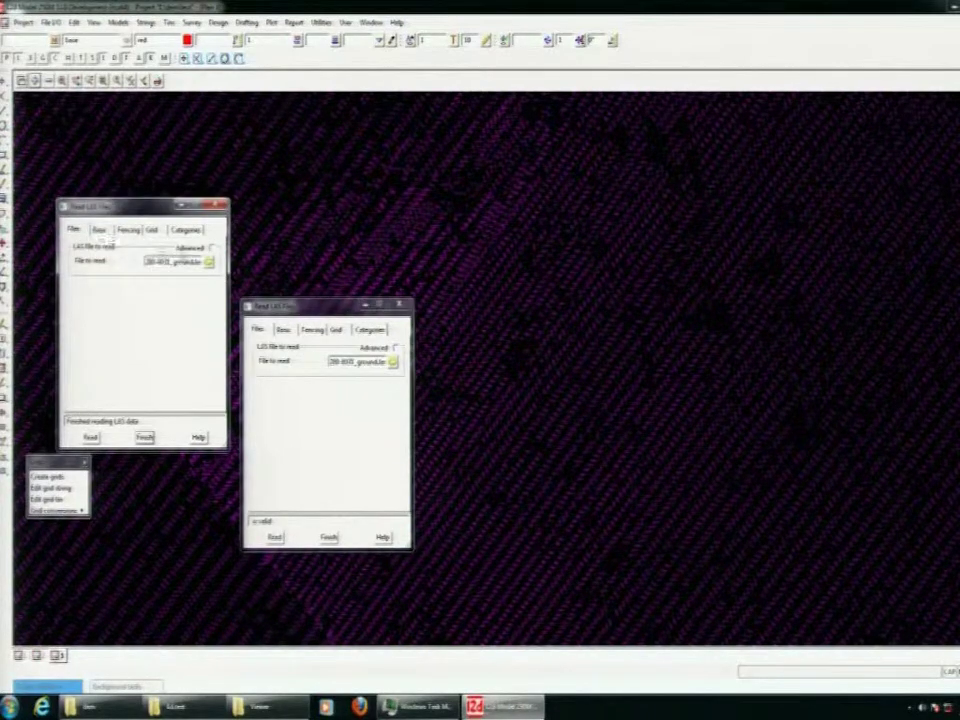
{"action": "left_click", "coordinate": [336, 330]}
{"action": "left_click", "coordinate": [401, 348]}
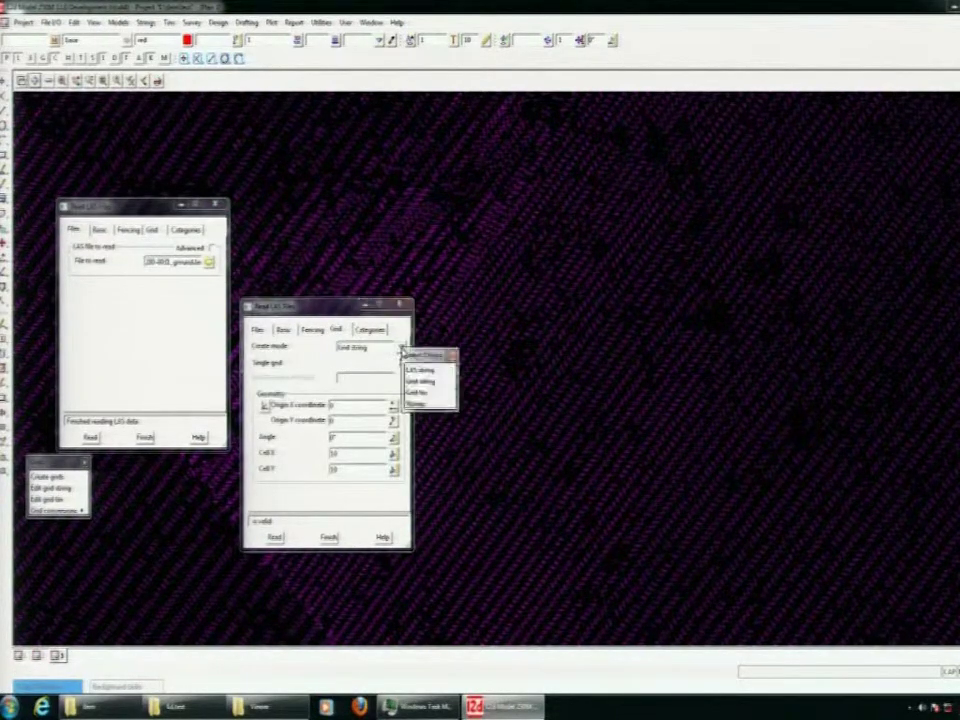
{"action": "left_click", "coordinate": [451, 356]}
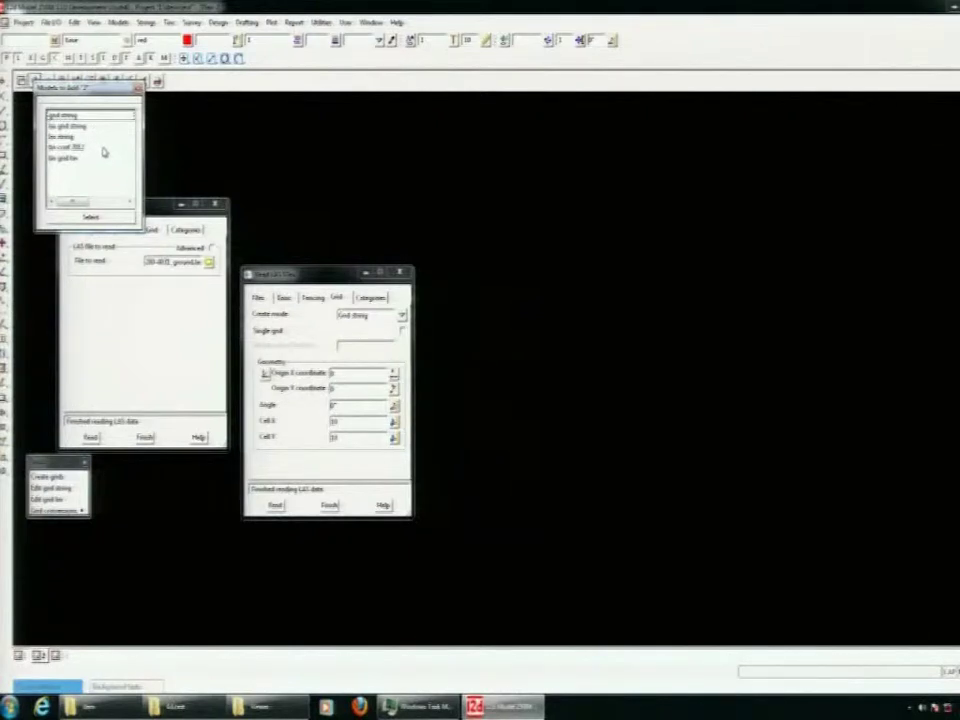
Add the model "las grid string" to plan view 2 and change the grid string's colour to yellow.
{"action": "left_click", "coordinate": [98, 130]}
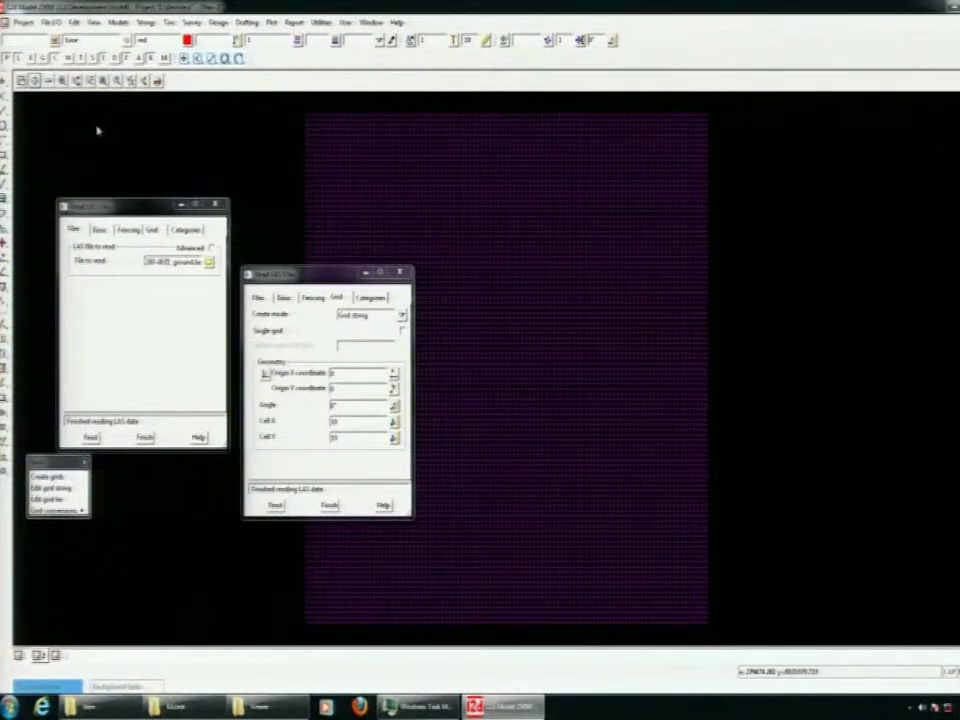
{"action": "left_click", "coordinate": [147, 23]}
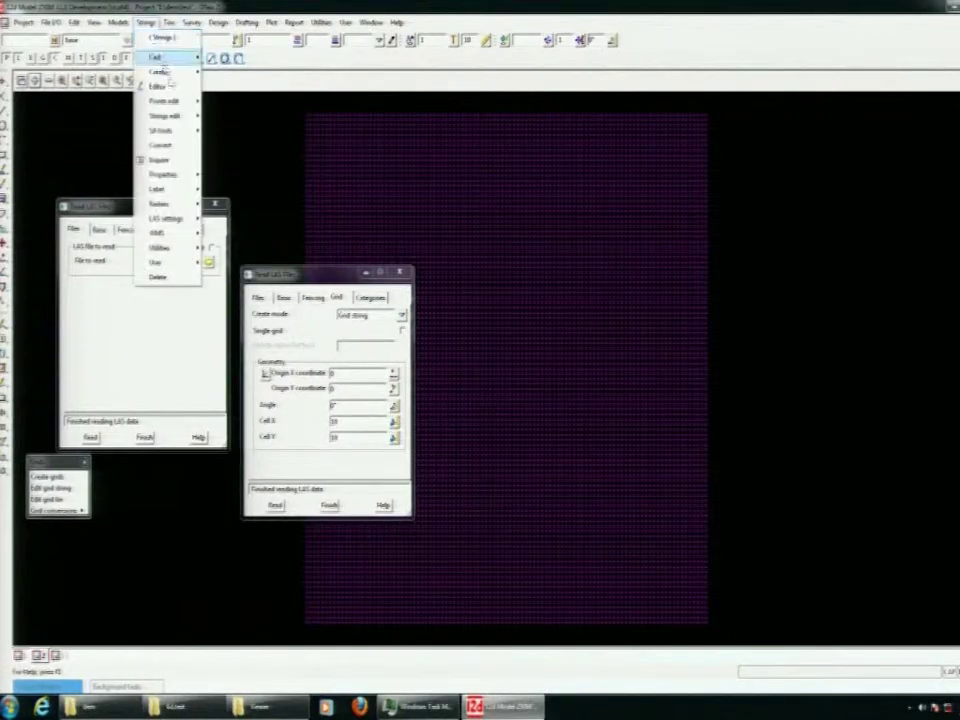
{"action": "mouse_move", "coordinate": [180, 117]}
{"action": "left_click", "coordinate": [228, 136]}
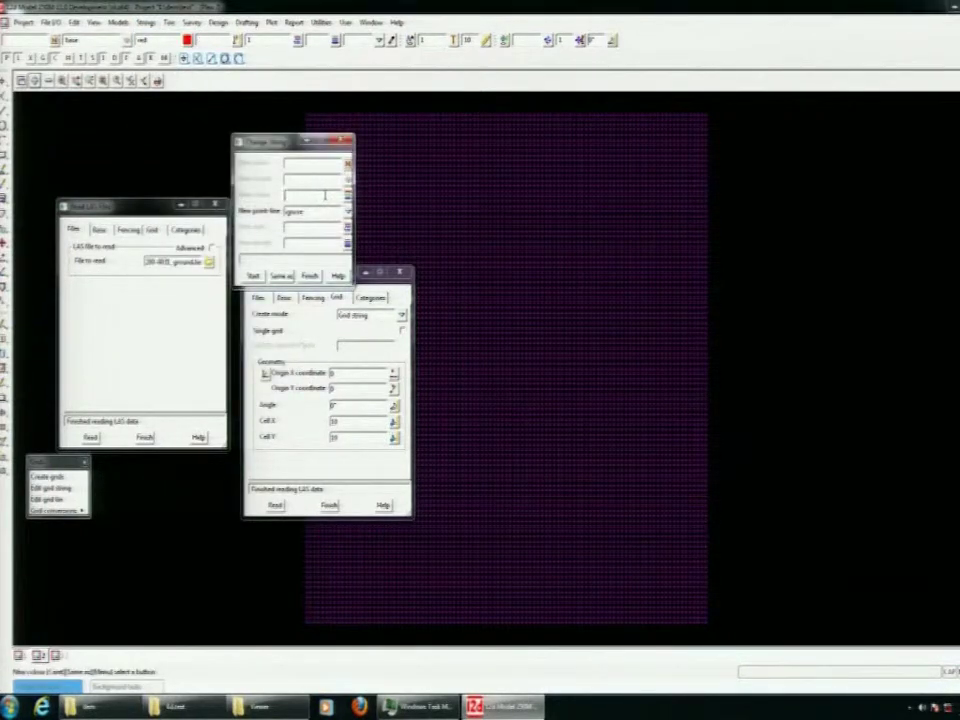
{"action": "left_click", "coordinate": [314, 212]}
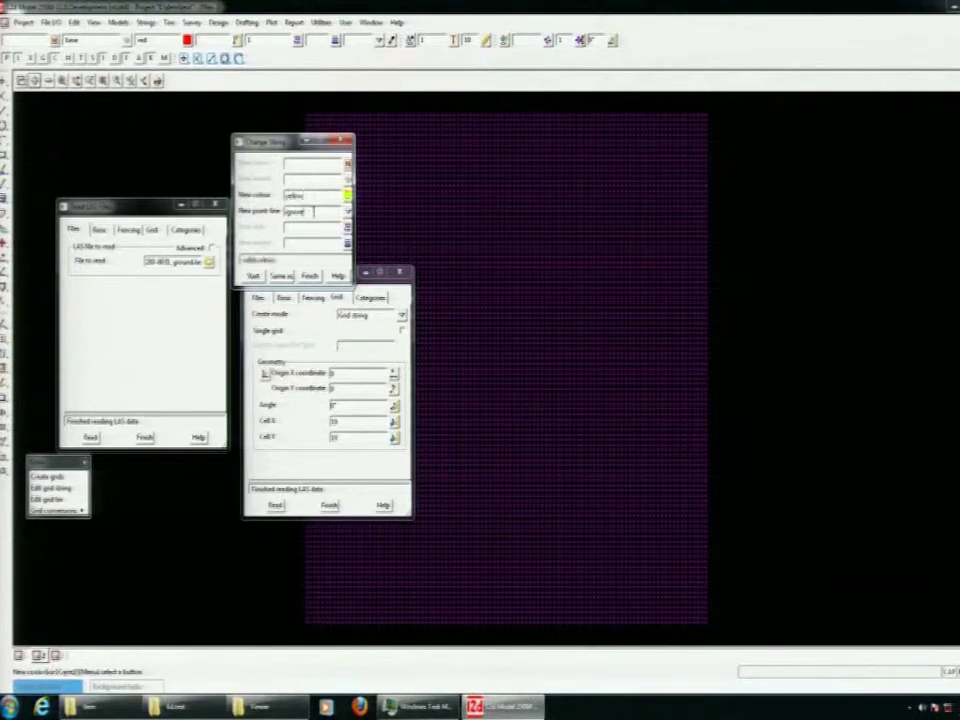
{"action": "left_click", "coordinate": [414, 215]}
{"action": "middle_click", "coordinate": [416, 216]}
{"action": "left_click", "coordinate": [339, 139]}
Add the model "las grid string" to plan view 3 over the LAS point cloud.
{"action": "left_click", "coordinate": [56, 655]}
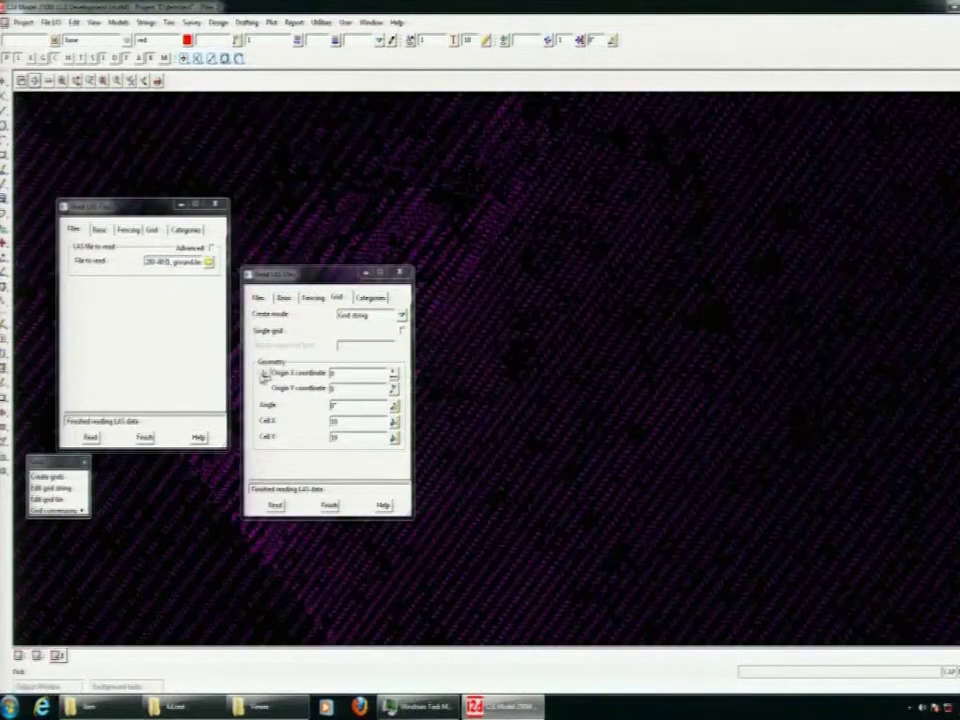
{"action": "left_click", "coordinate": [35, 81]}
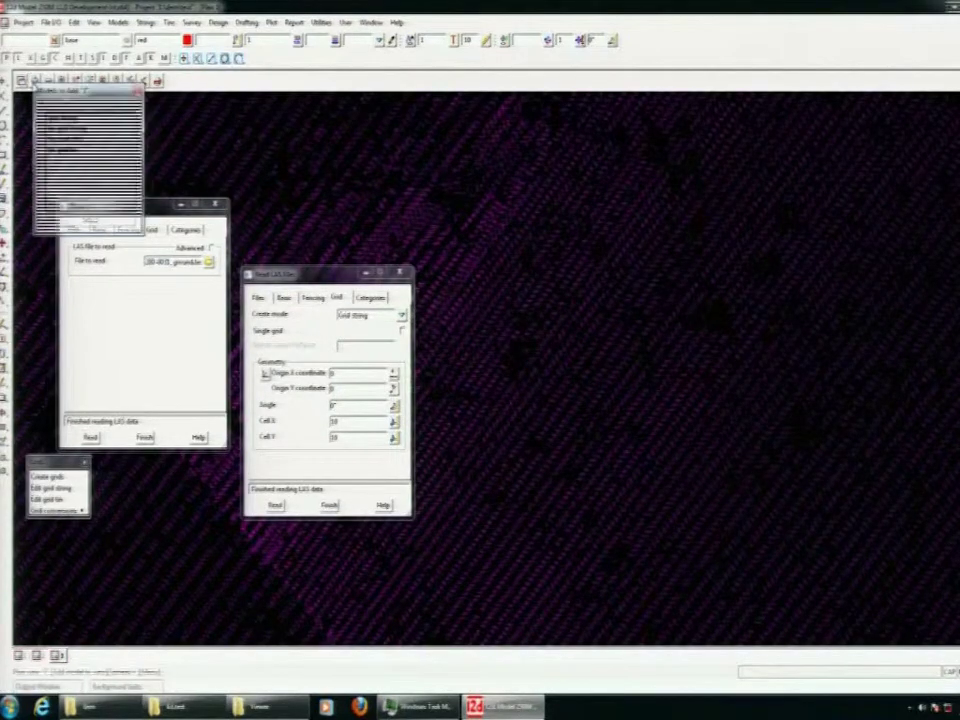
{"action": "double_click", "coordinate": [71, 130]}
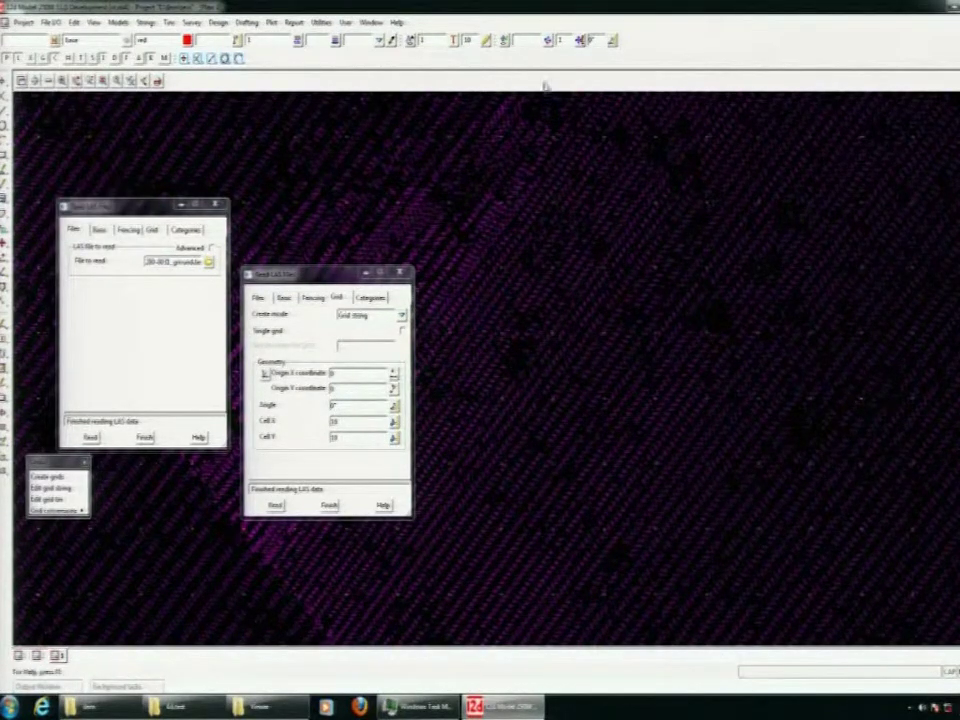